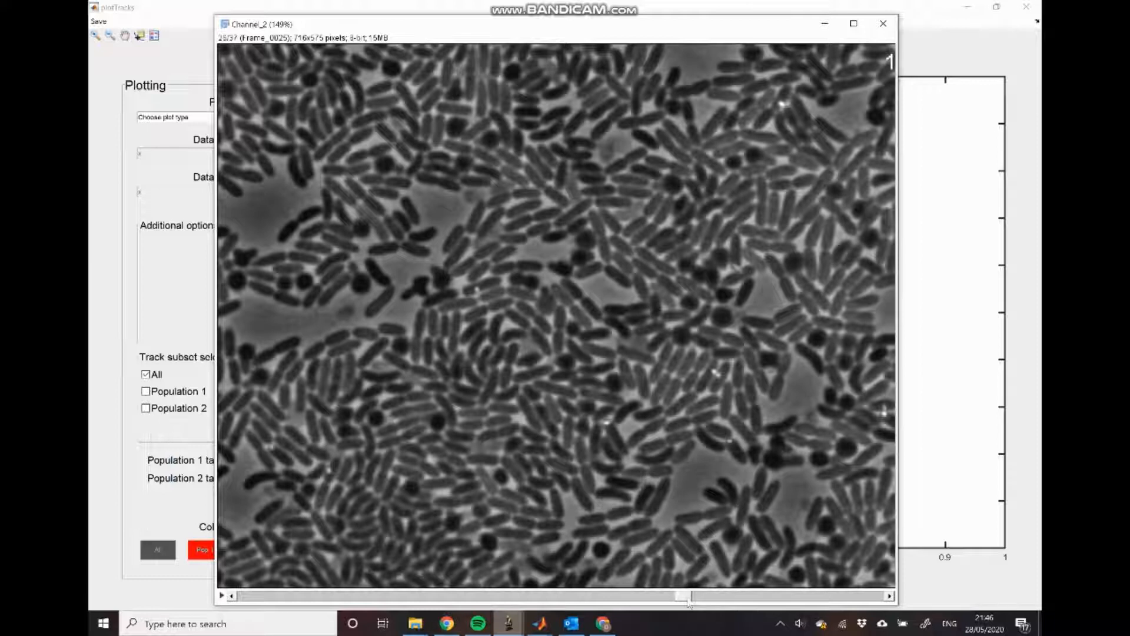
# Scrub through the Channel_2 image stack from frame 26 back to 21 and forward to 25, and minimise the stack
pyautogui.moveTo(688, 599); pyautogui.dragTo(598, 598)
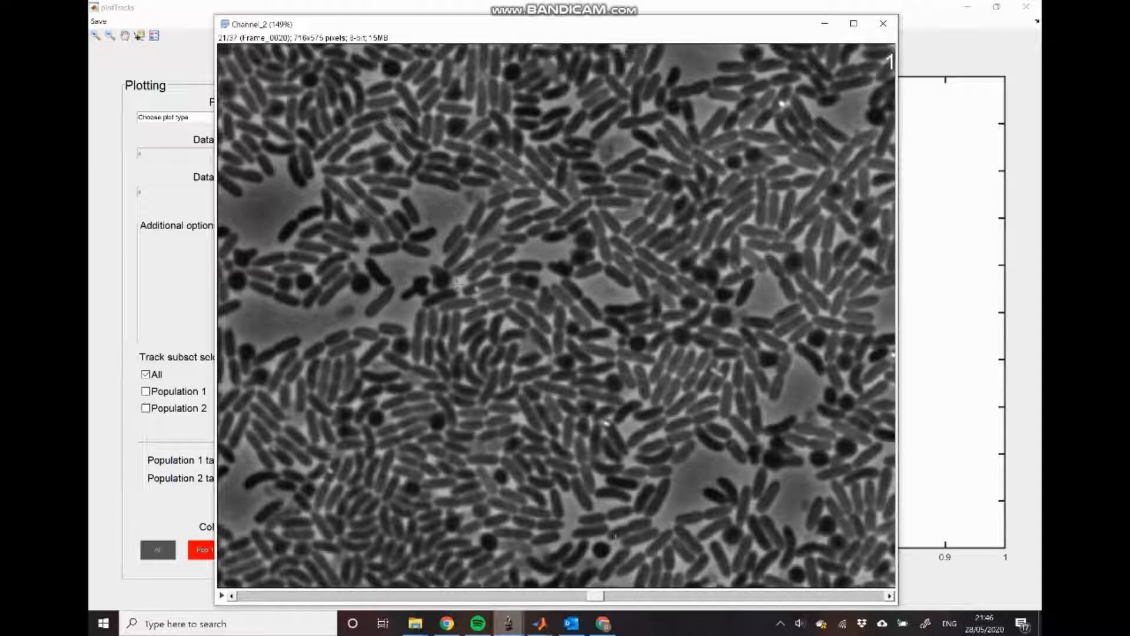
pyautogui.moveTo(600, 602); pyautogui.dragTo(665, 596)
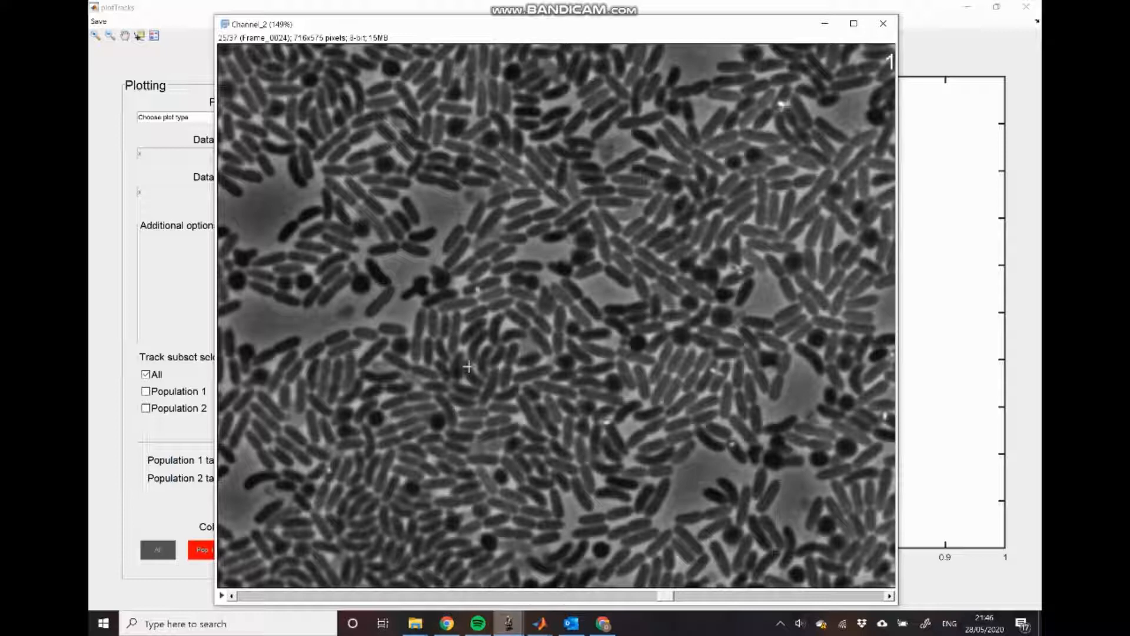
pyautogui.click(825, 28)
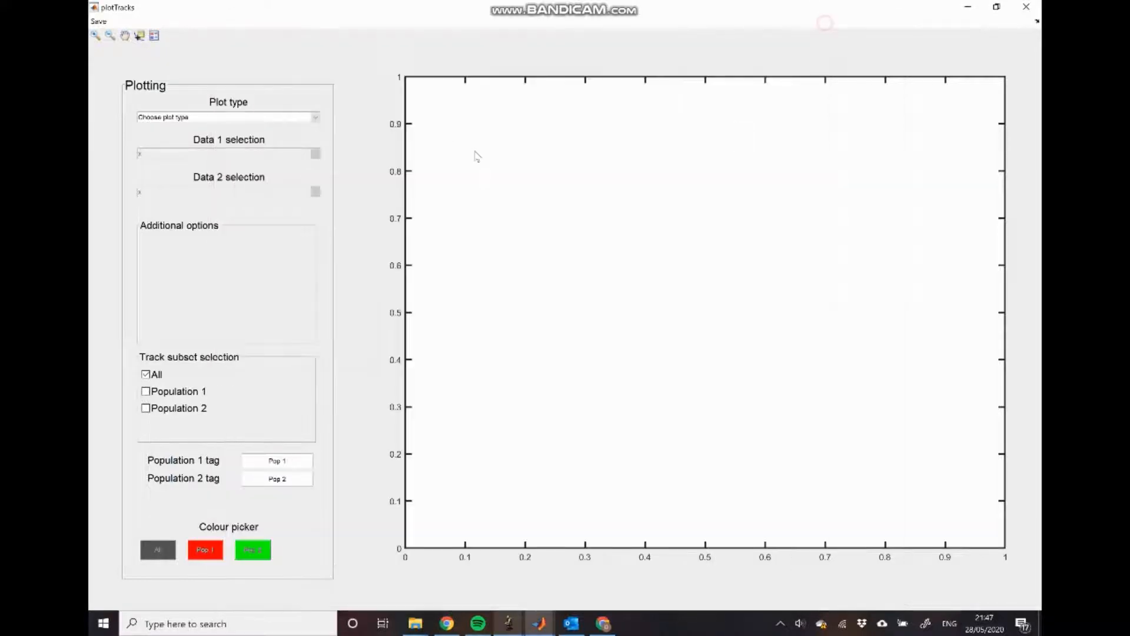
# Display kymographs for the default track, and close the plotting module
pyautogui.click(315, 117)
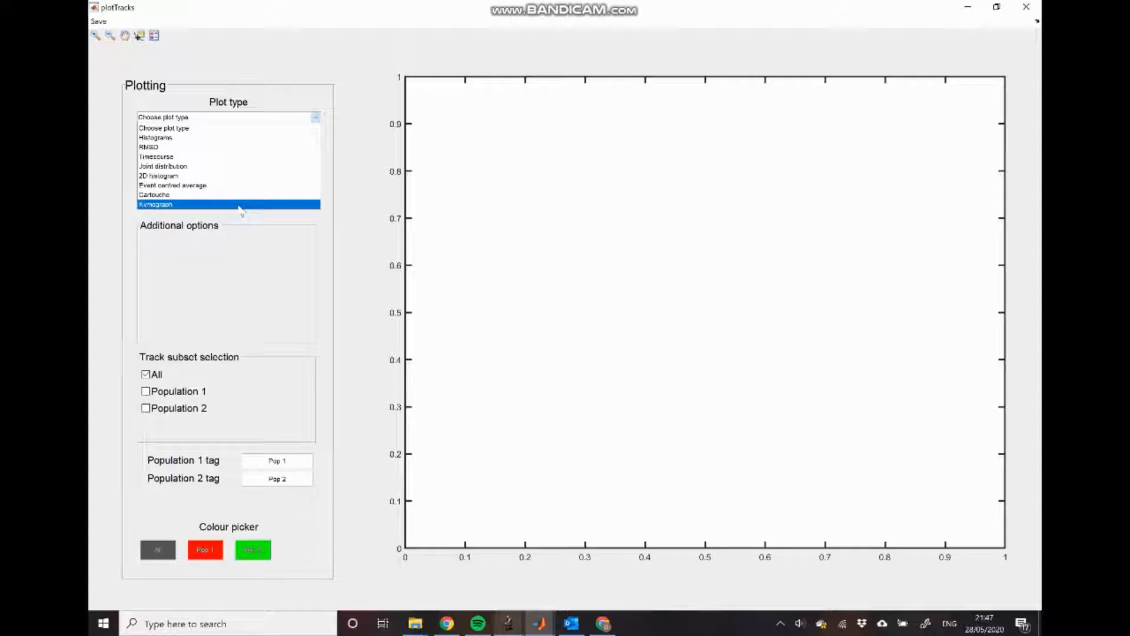
pyautogui.click(238, 204)
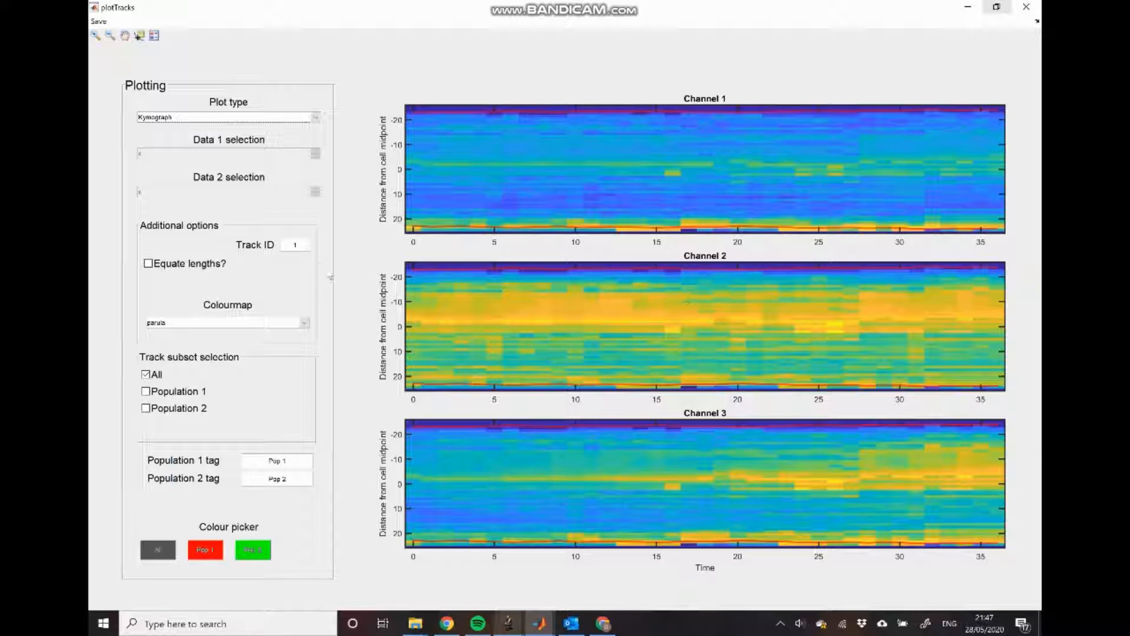
pyautogui.click(1026, 7)
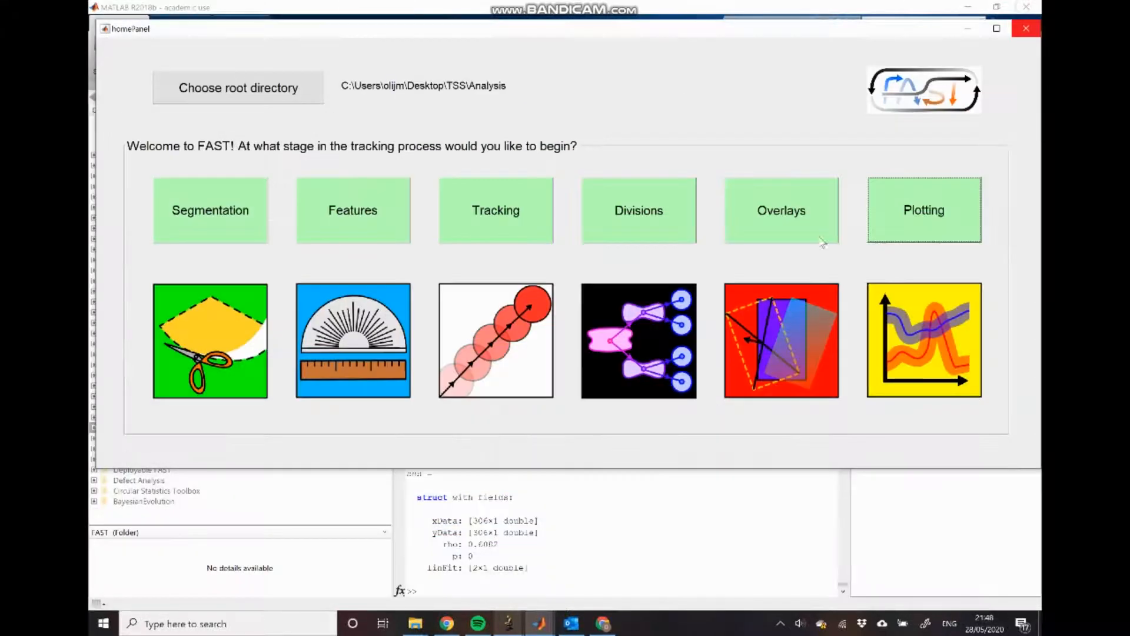
# Open the Overlays module and set the underlay source to Channel_2
pyautogui.click(806, 222)
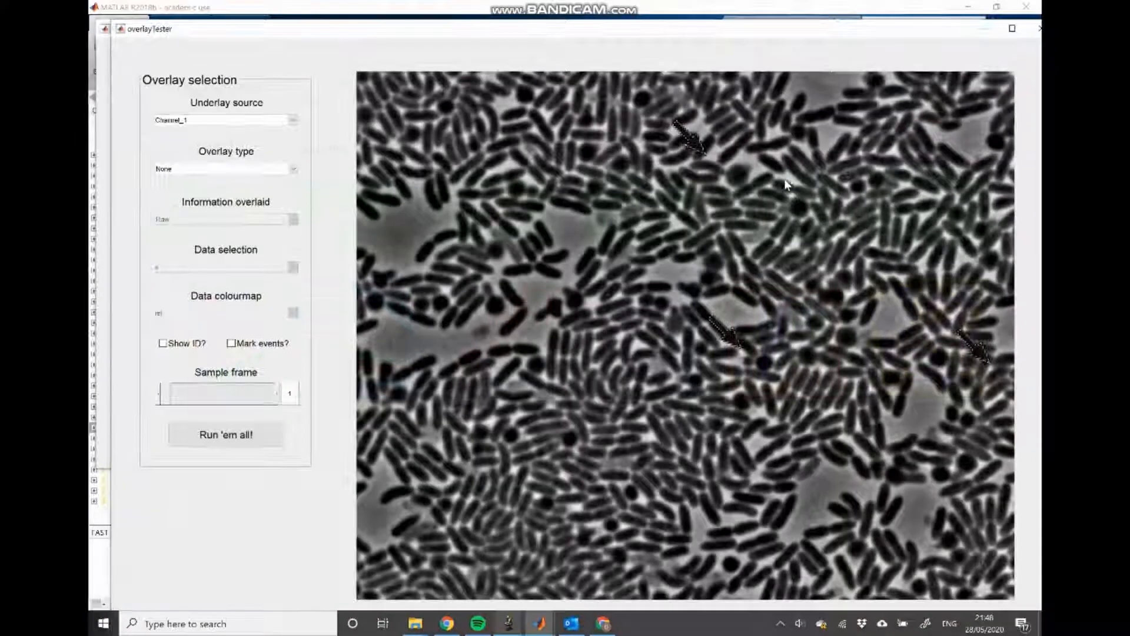
pyautogui.click(287, 121)
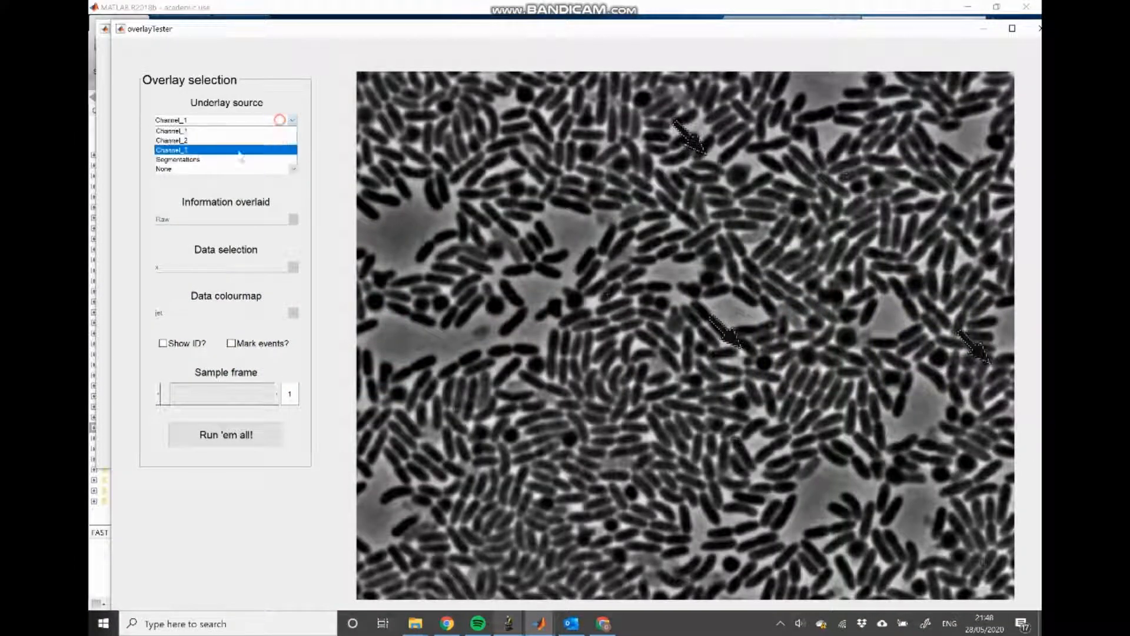
pyautogui.click(222, 141)
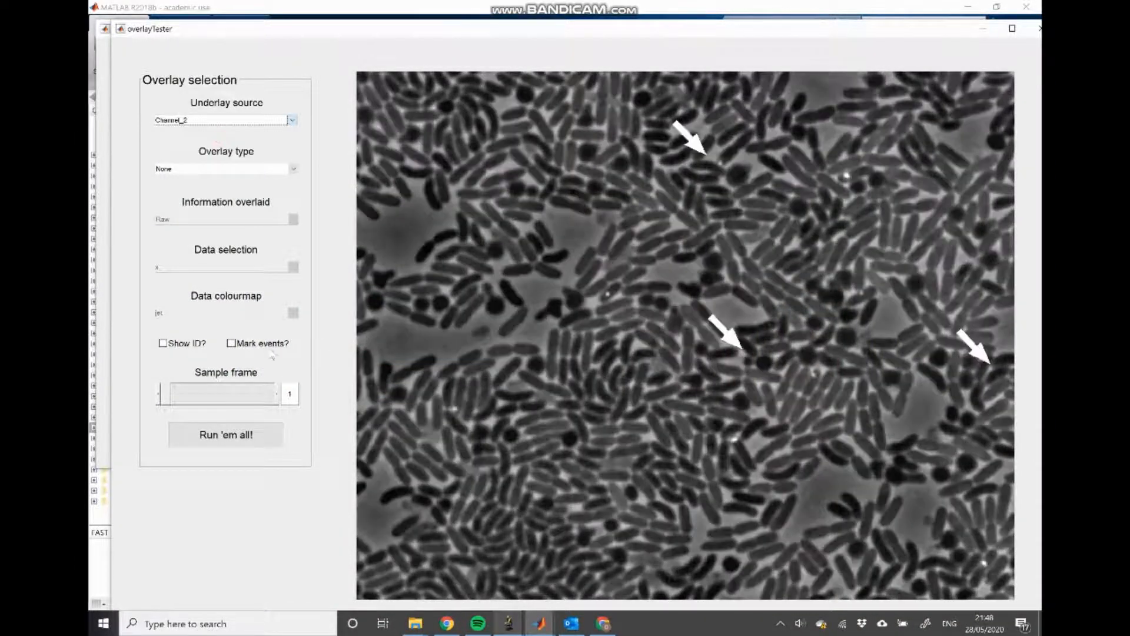
# Look up the cell's track ID by displaying IDs on sample frame 26, and close the overlay module
pyautogui.click(177, 346)
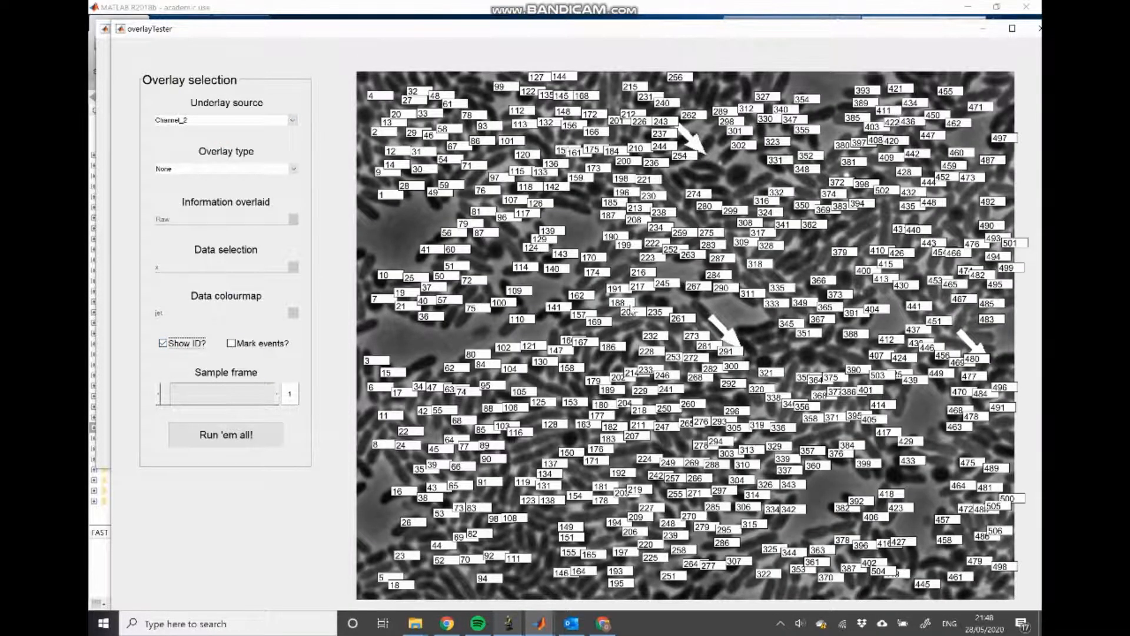
pyautogui.click(175, 343)
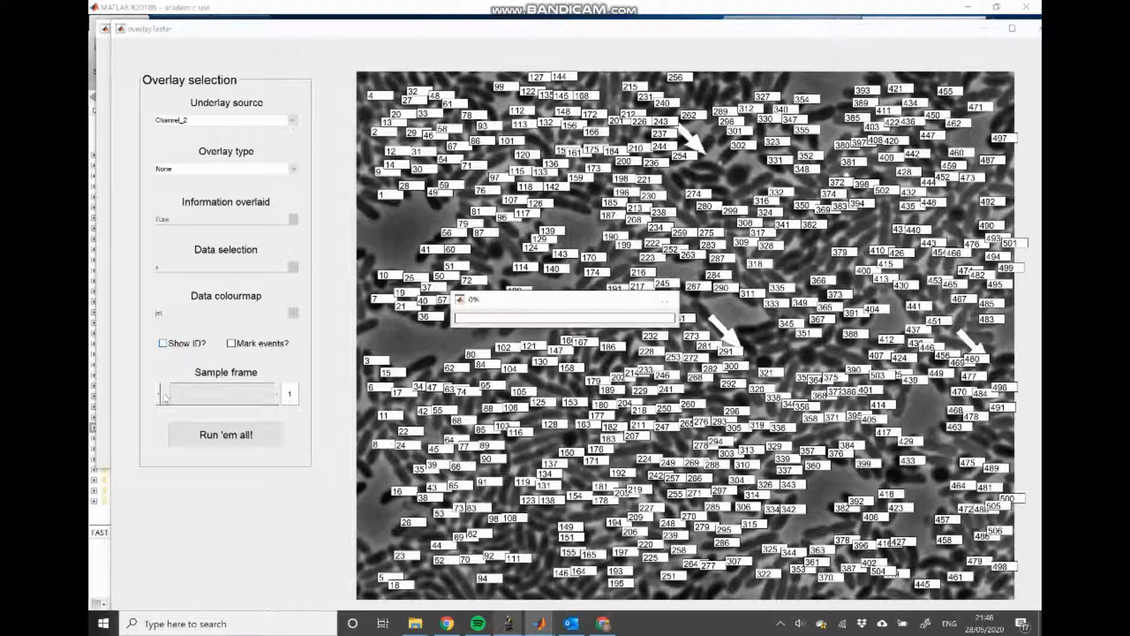
pyautogui.moveTo(167, 400); pyautogui.dragTo(241, 399)
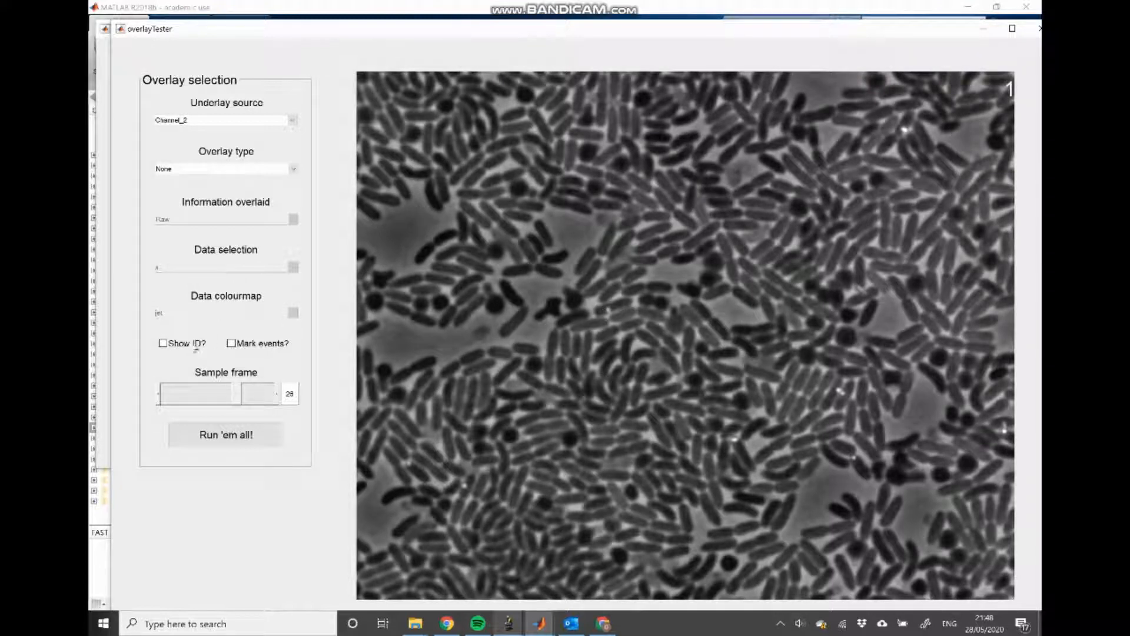
pyautogui.click(189, 344)
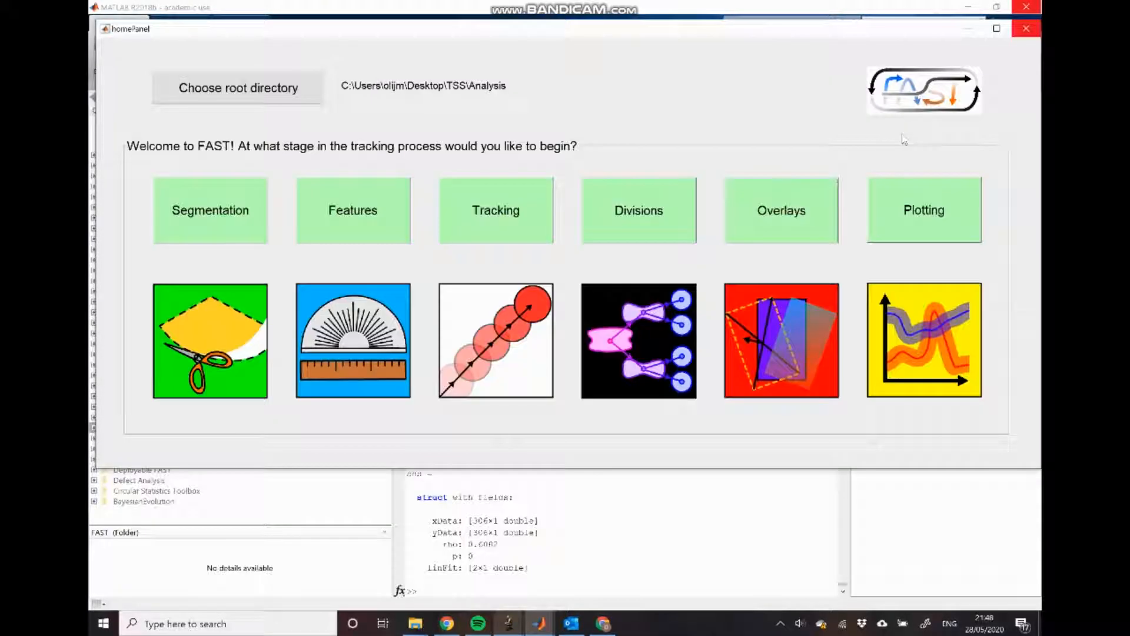
pyautogui.click(1039, 28)
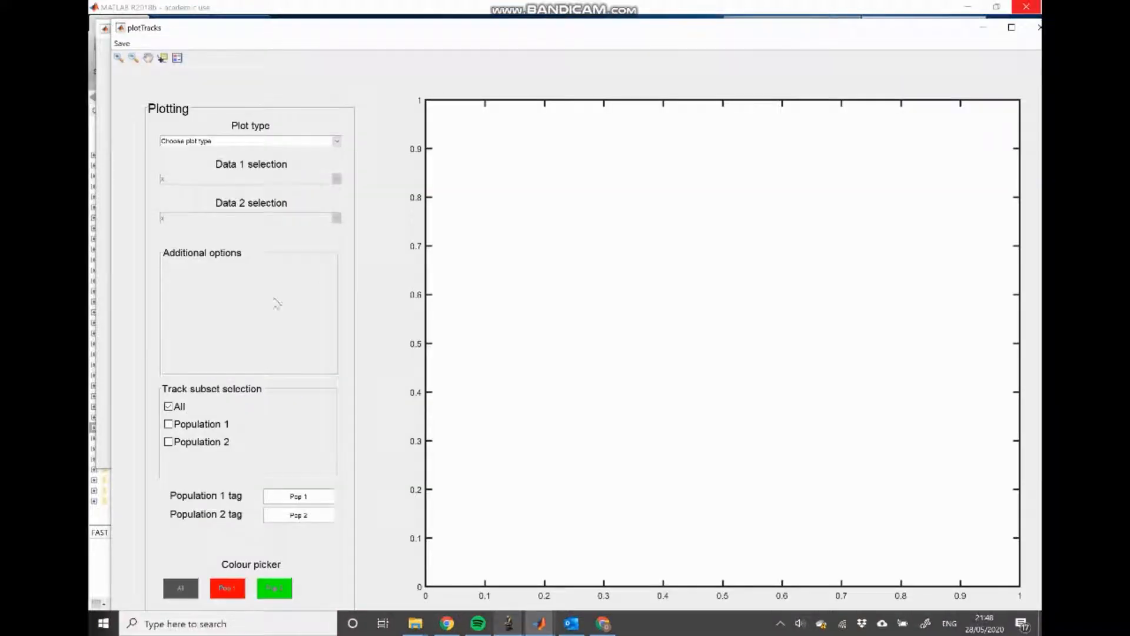
# Choose the Kymograph plot type in the maximised plotting module and enter the track ID of the cell of interest
pyautogui.click(1011, 27)
pyautogui.click(304, 118)
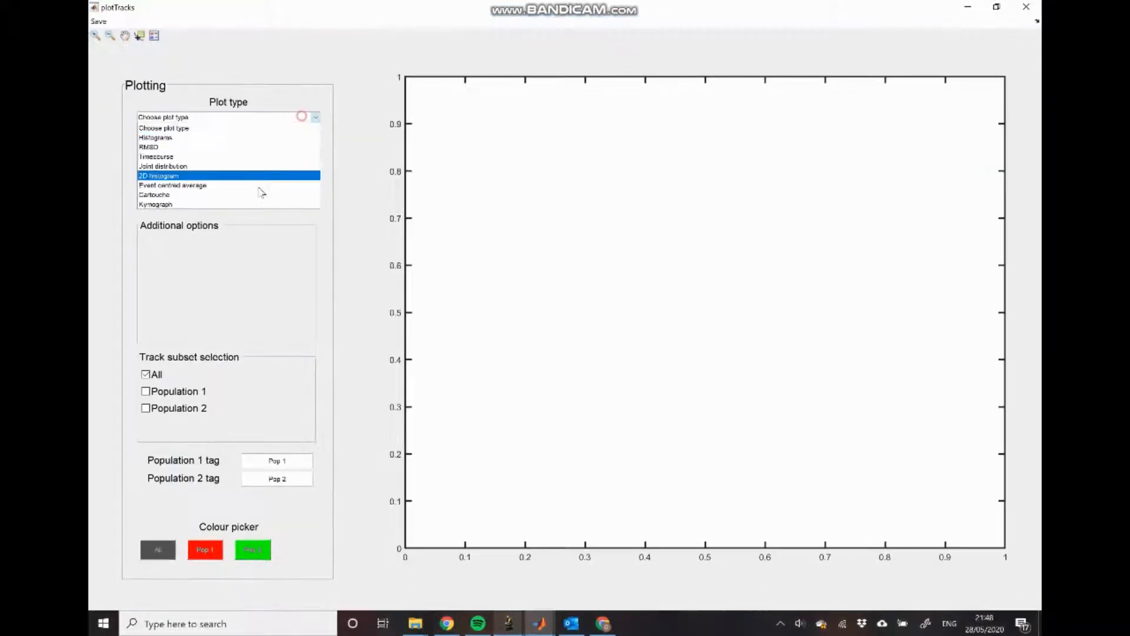
pyautogui.click(212, 203)
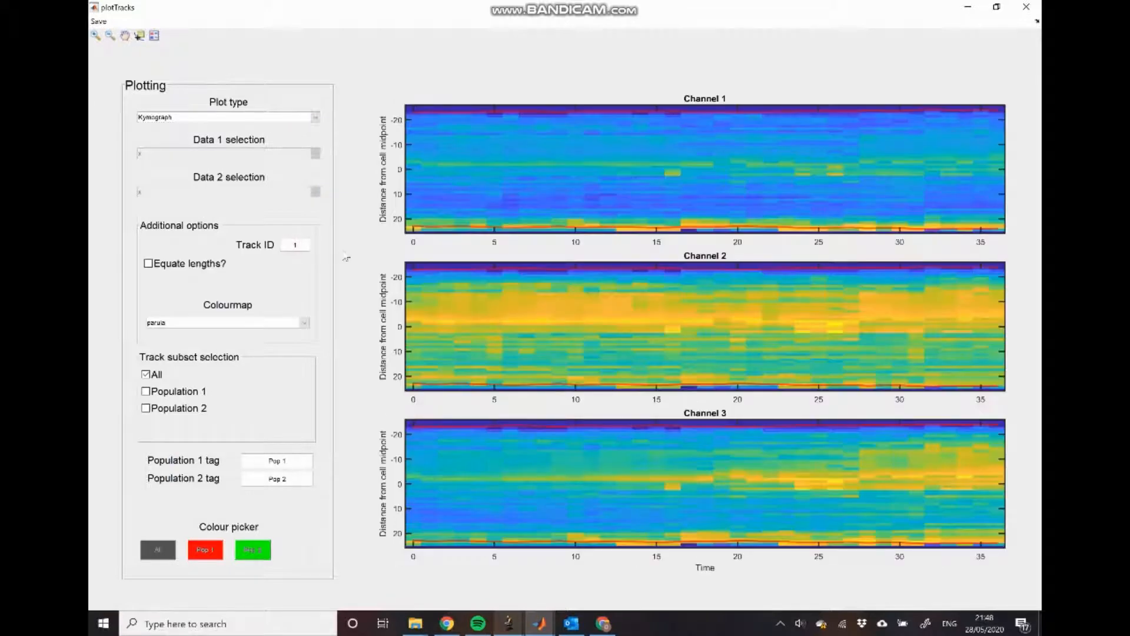
pyautogui.write('89')
pyautogui.press('Return')
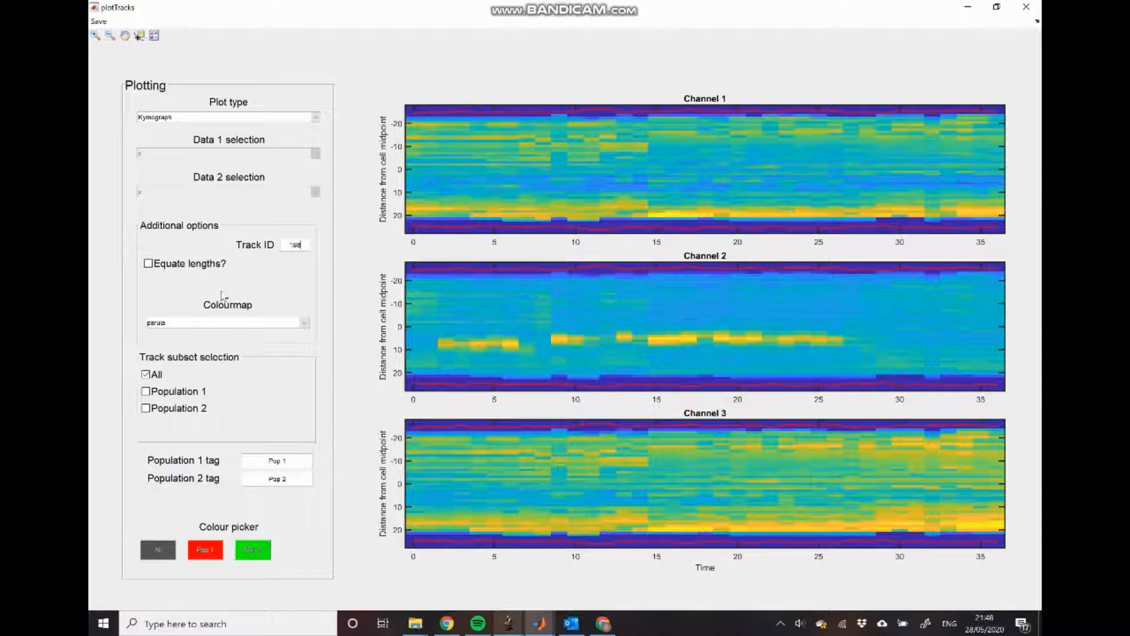
# Preview the kymographs with equated lengths, restore their actual lengths, and set the colourmap to copper
pyautogui.click(203, 267)
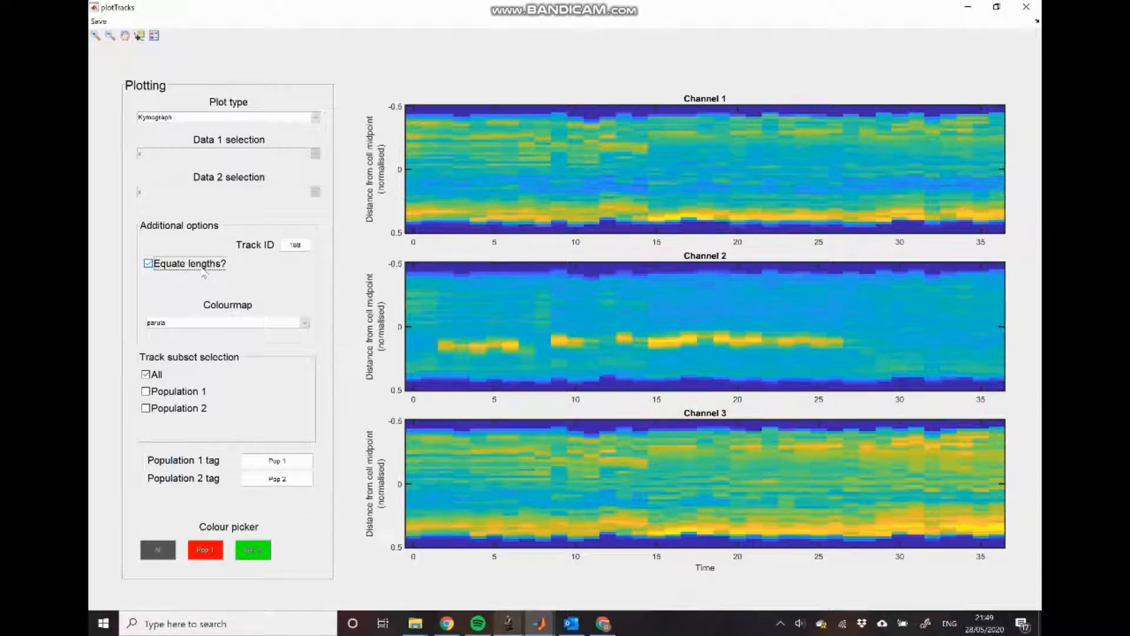
pyautogui.click(203, 268)
pyautogui.click(271, 326)
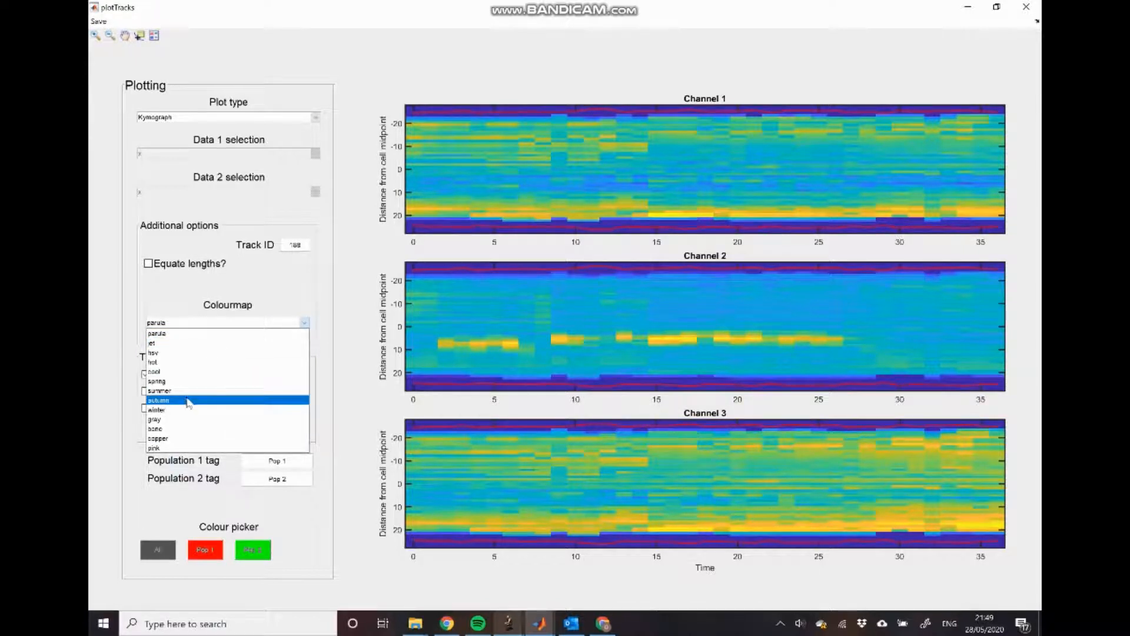
pyautogui.click(186, 438)
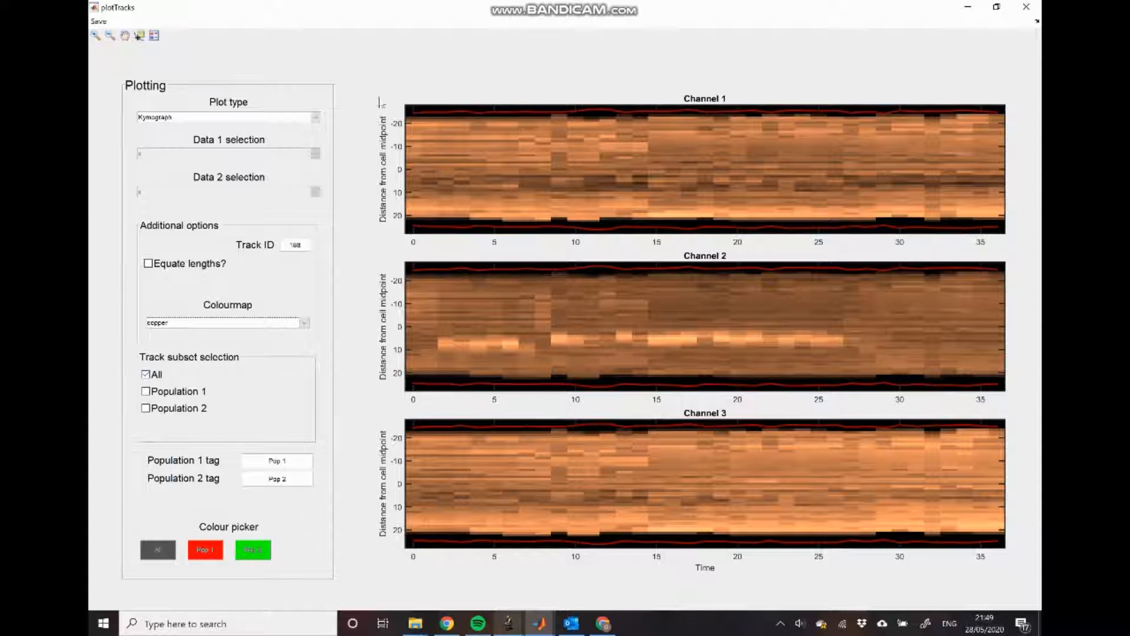
# Plot a joint distribution with channel_2_mean as the first data set and channel_3_mean as the second
pyautogui.click(316, 118)
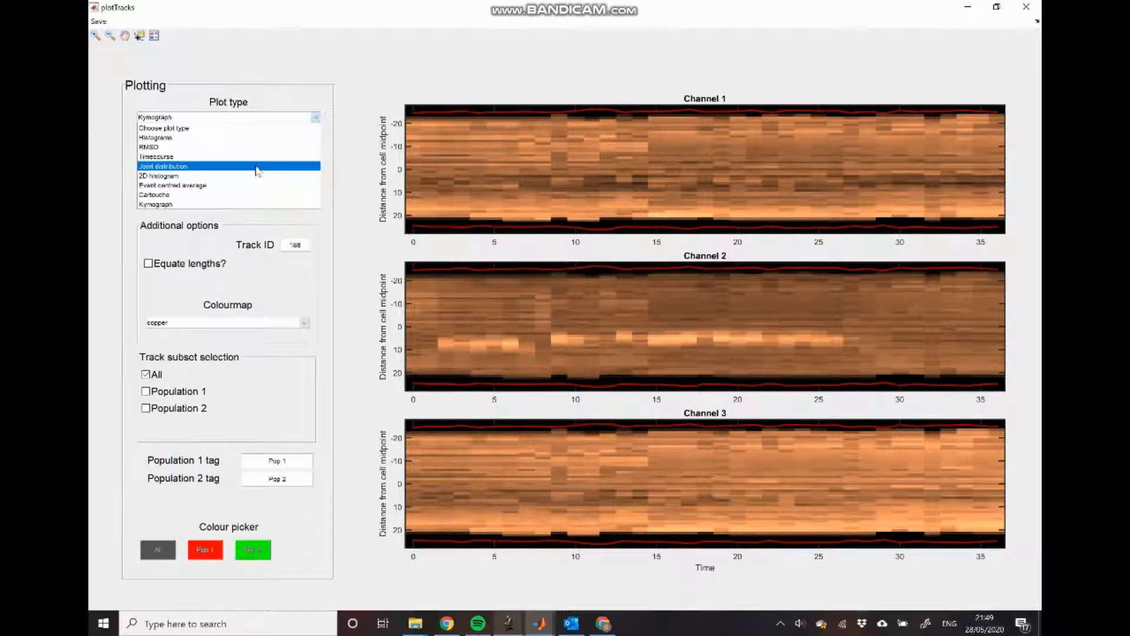
pyautogui.click(259, 166)
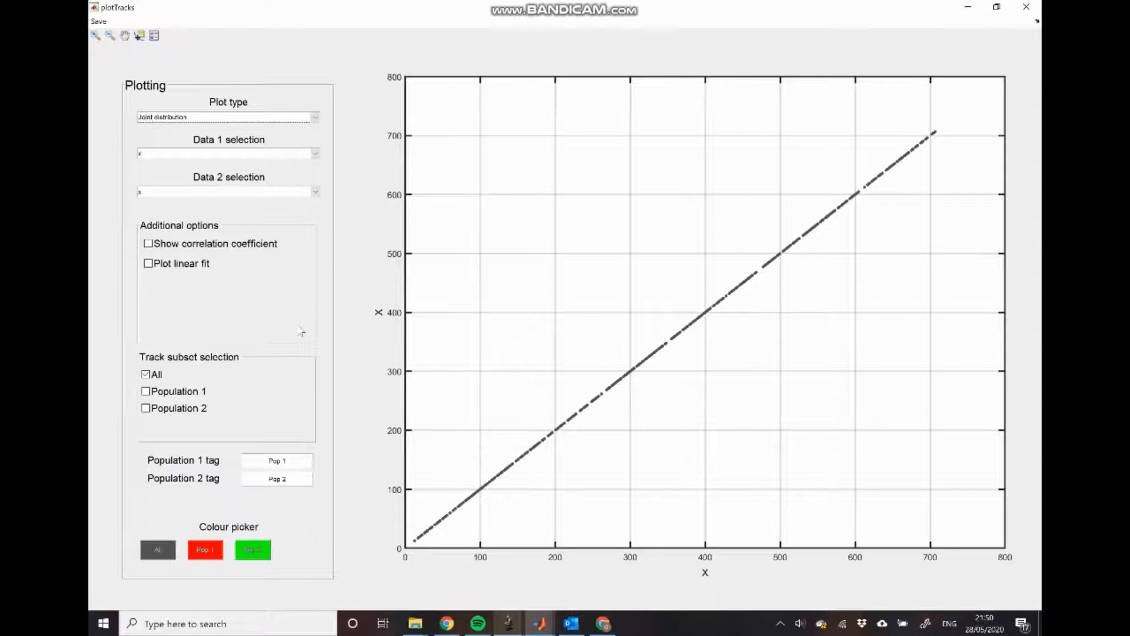
pyautogui.click(285, 155)
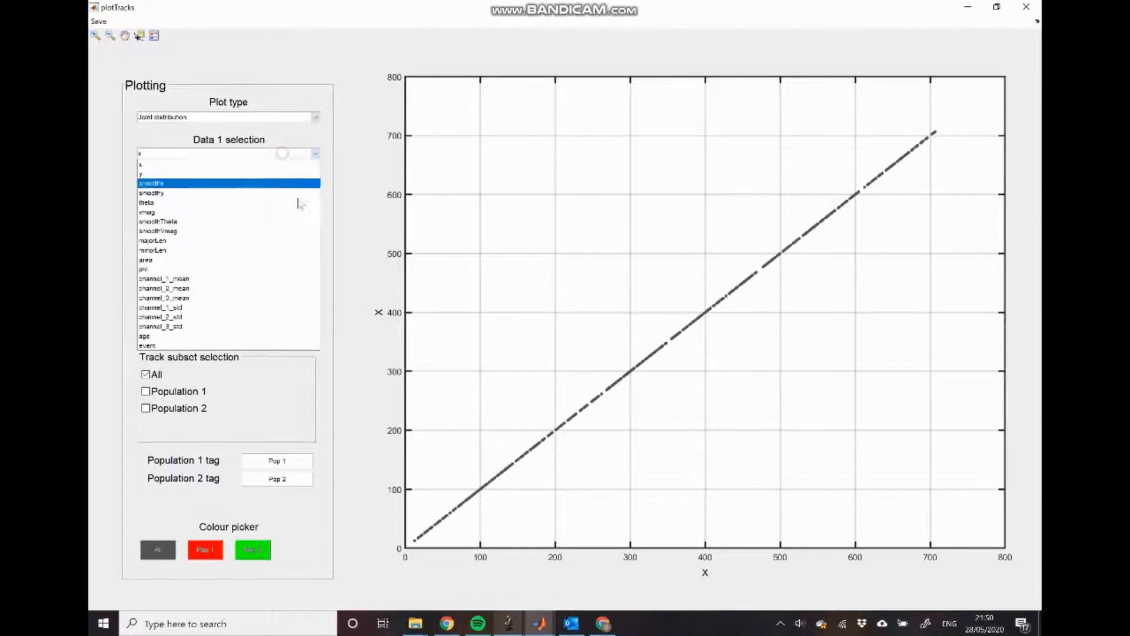
pyautogui.click(243, 290)
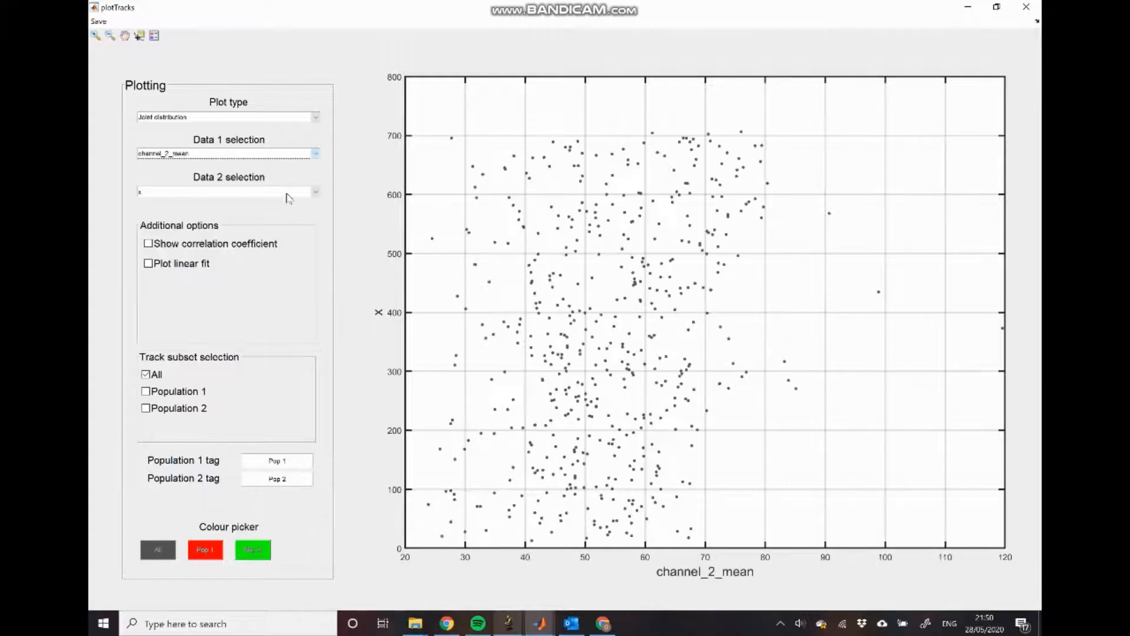
pyautogui.click(288, 195)
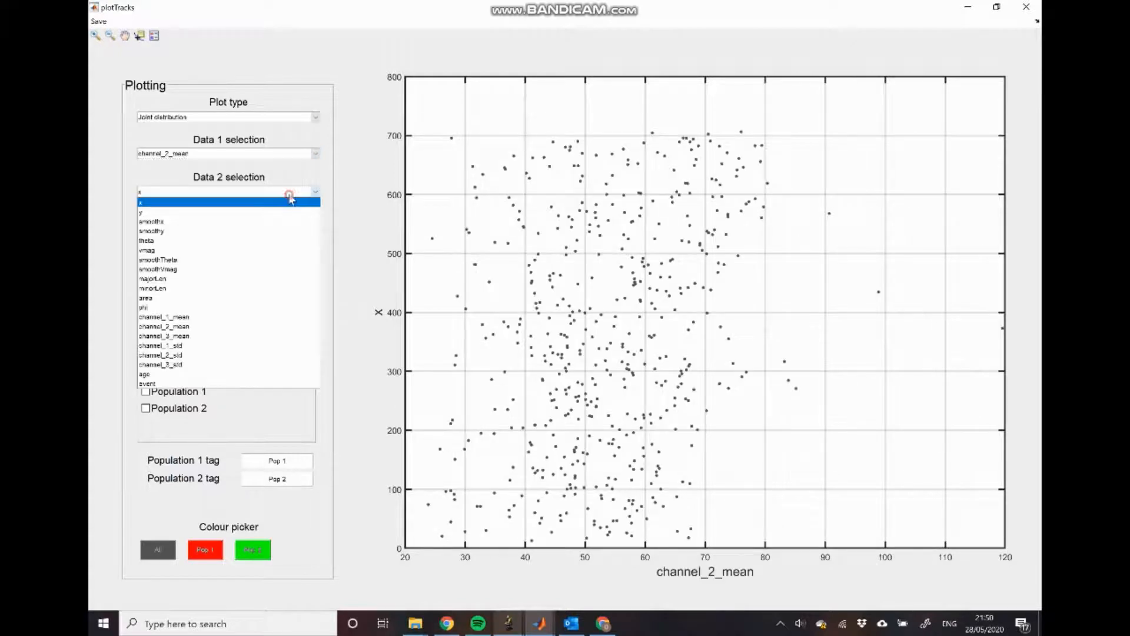
pyautogui.click(229, 337)
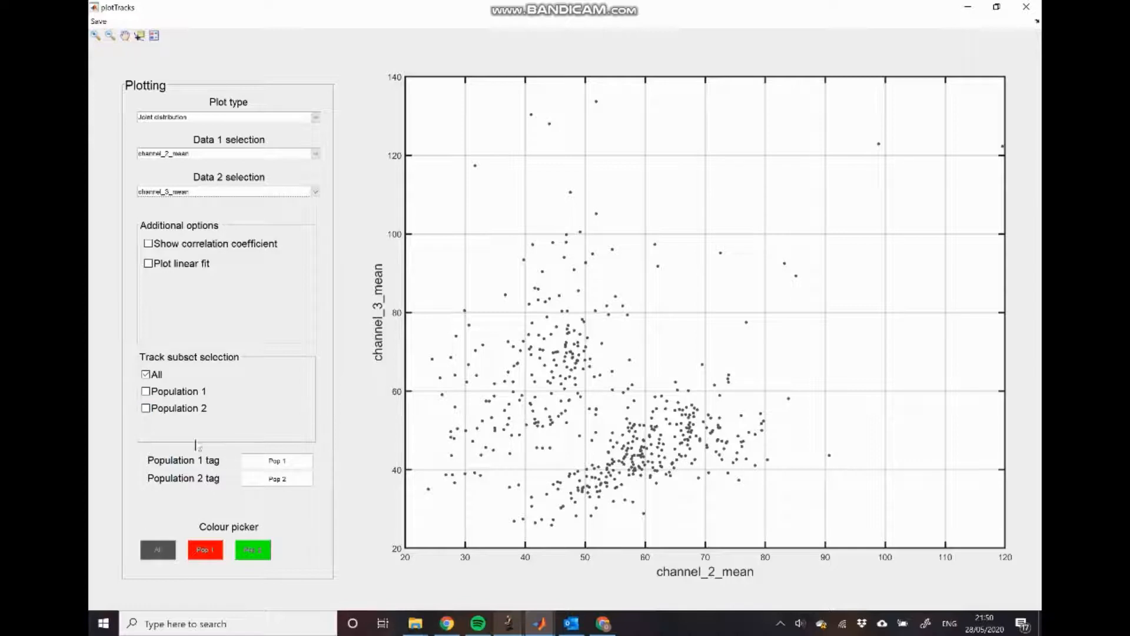
# Show Population 1 and Population 2 as separate track subsets in the scatter plot, and exclude the All subset
pyautogui.click(184, 393)
pyautogui.click(180, 410)
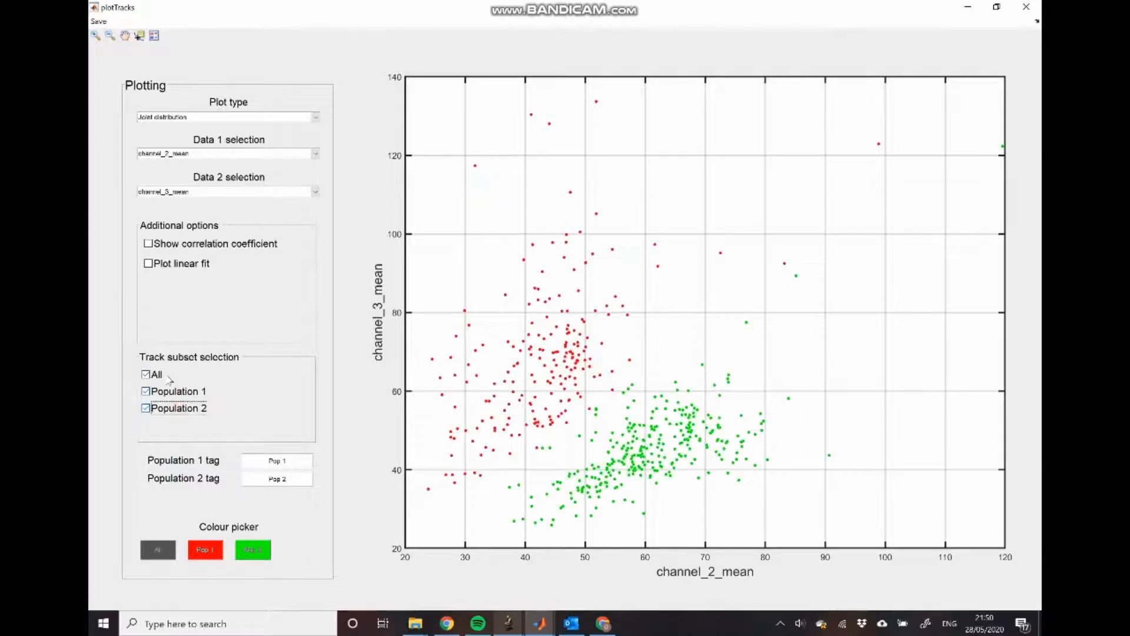
pyautogui.click(146, 374)
# Switch to Chrome to review the SplitFluoPopulationsTracks.m wiki page's description, code and example output, and return to the plotTracks window
pyautogui.click(451, 626)
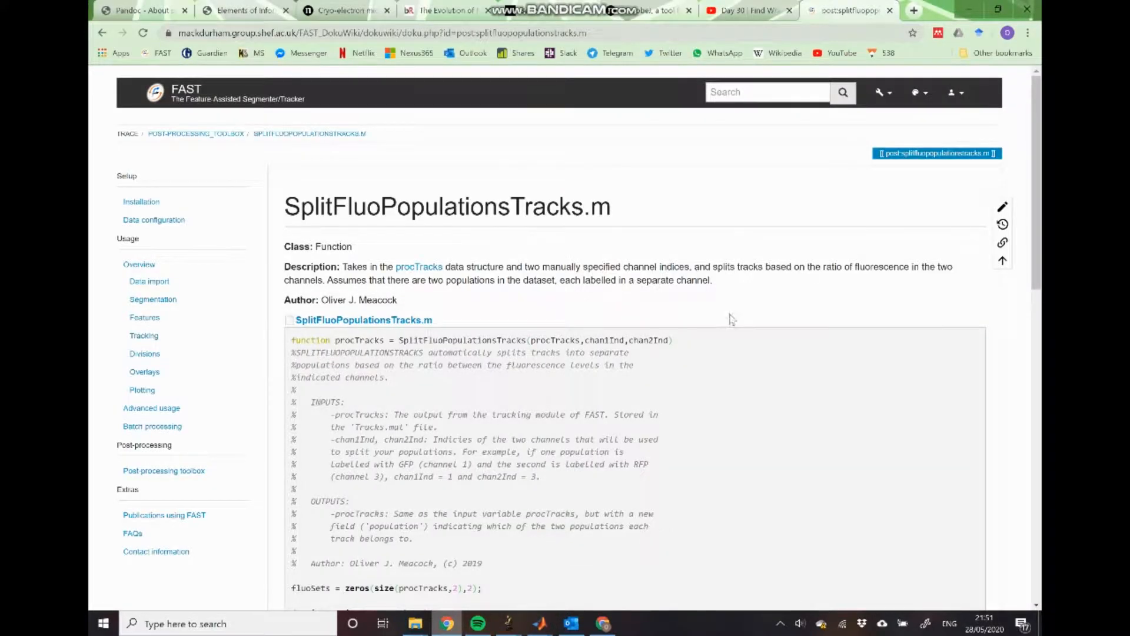
pyautogui.scroll(-20, 683, 353)
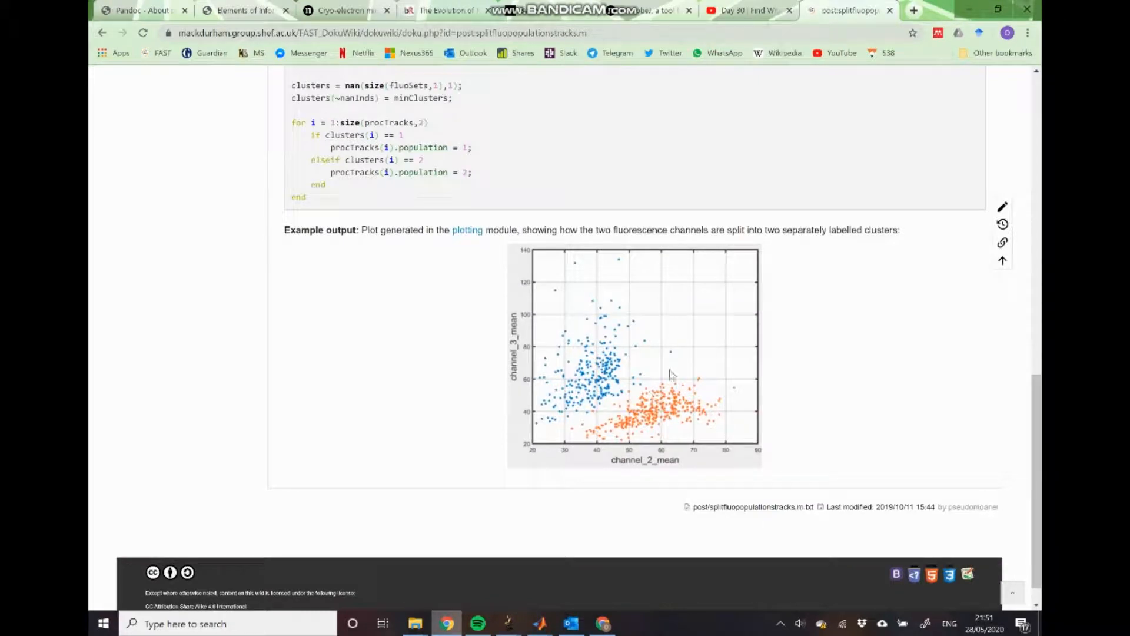
pyautogui.scroll(2, 632, 400)
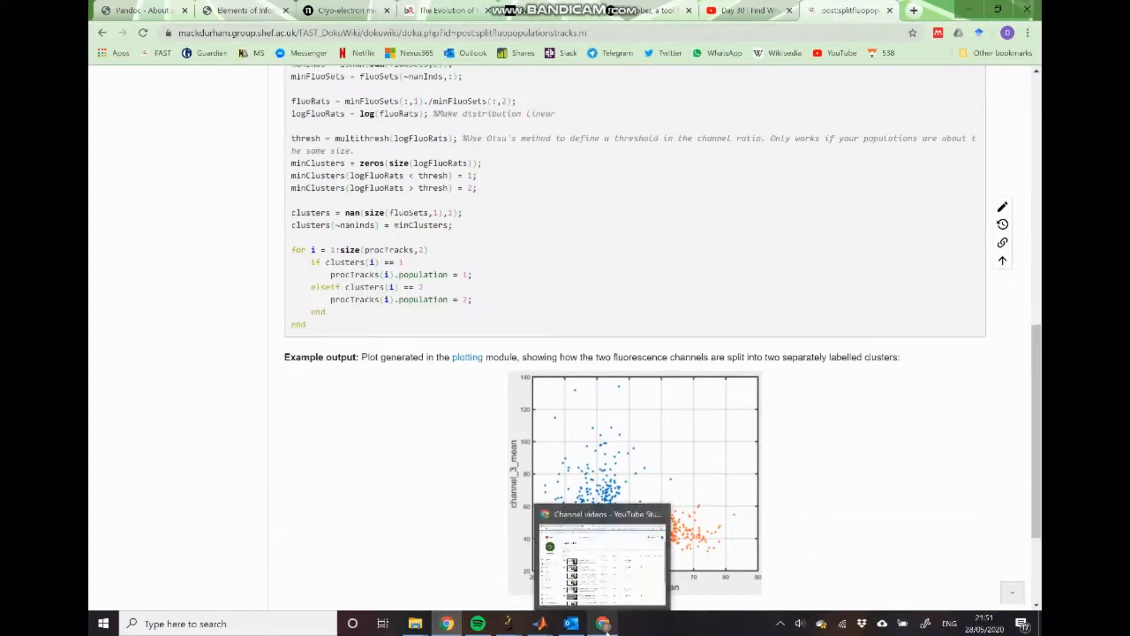
pyautogui.scroll(6, 566, 412)
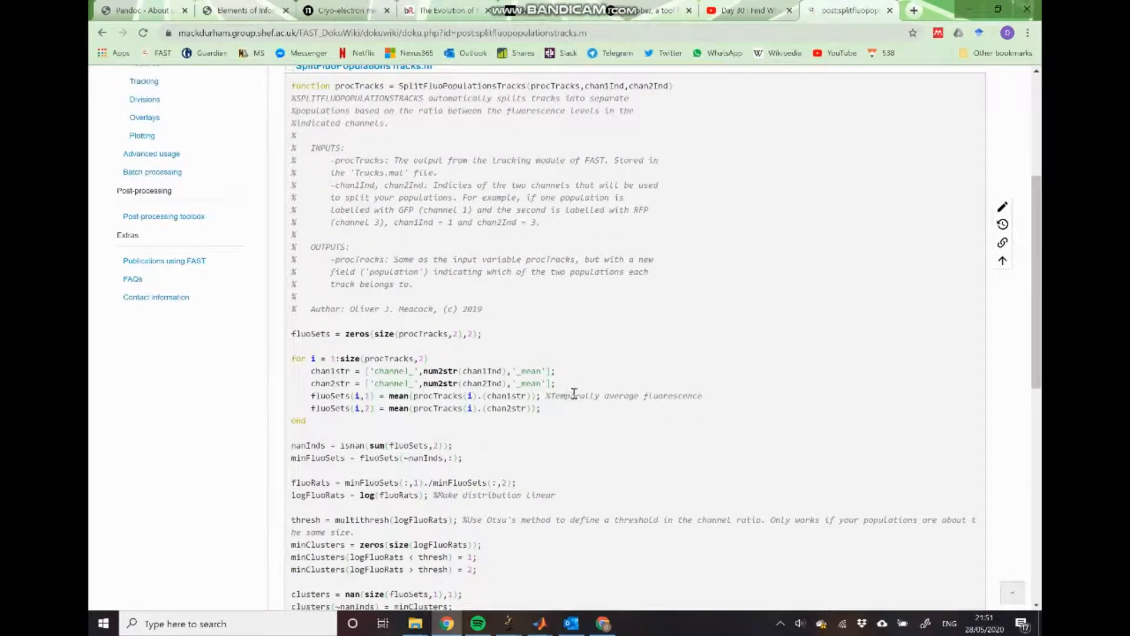
pyautogui.scroll(2, 574, 392)
pyautogui.moveTo(596, 626)
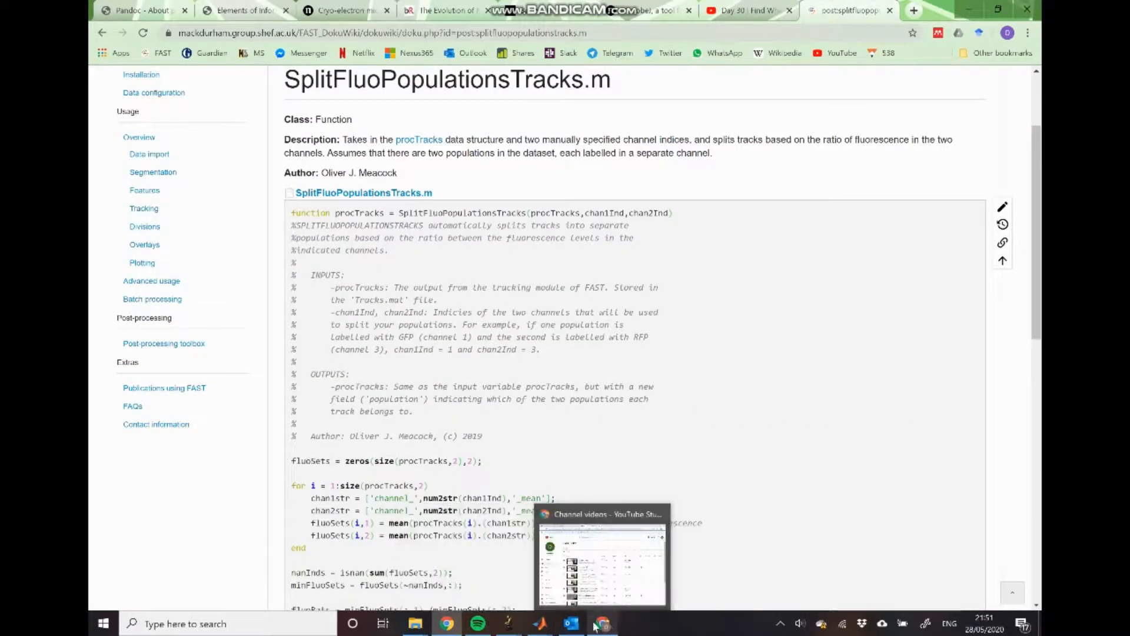
pyautogui.moveTo(539, 623)
pyautogui.click(759, 559)
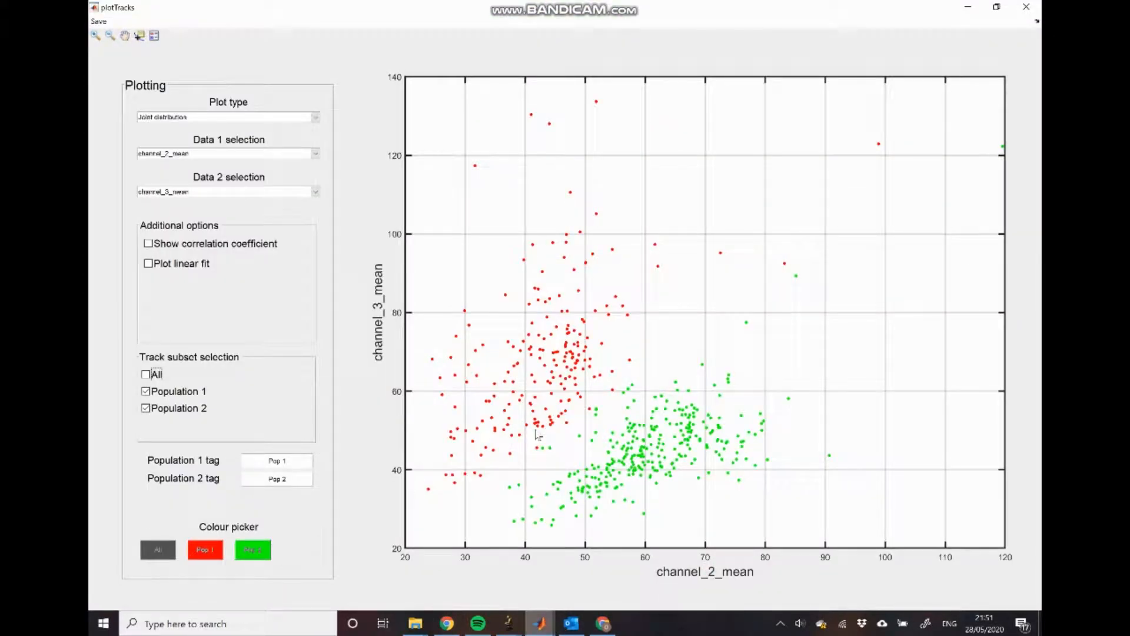
# Recolour the Population 1 points purple and the Population 2 points olive green using the recent colours
pyautogui.click(218, 552)
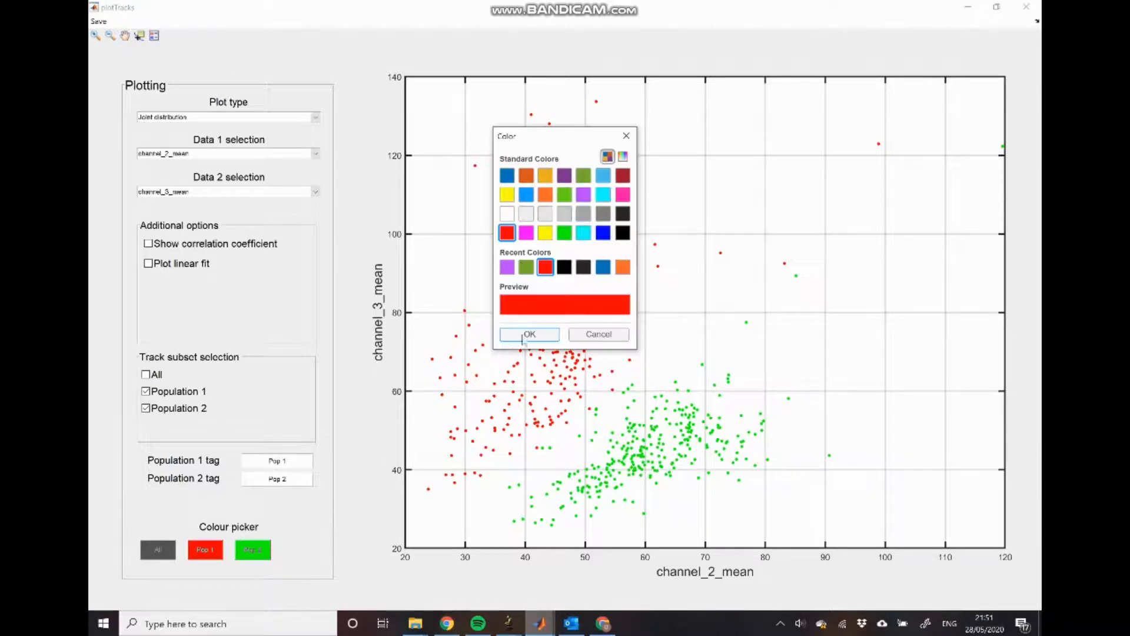
pyautogui.click(507, 266)
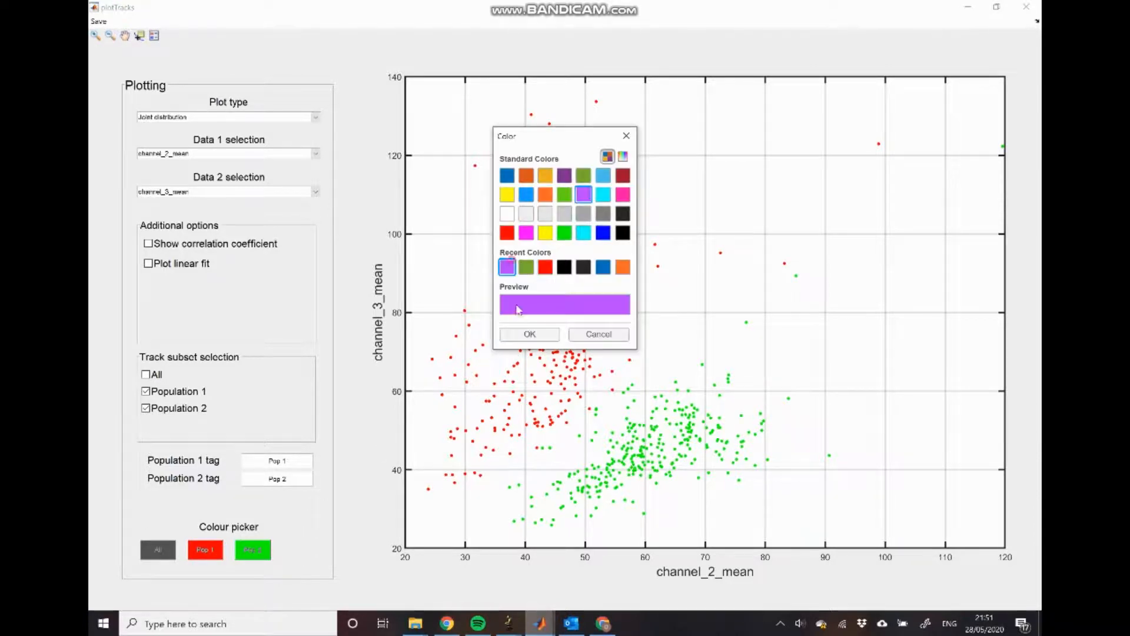
pyautogui.click(529, 334)
pyautogui.click(252, 553)
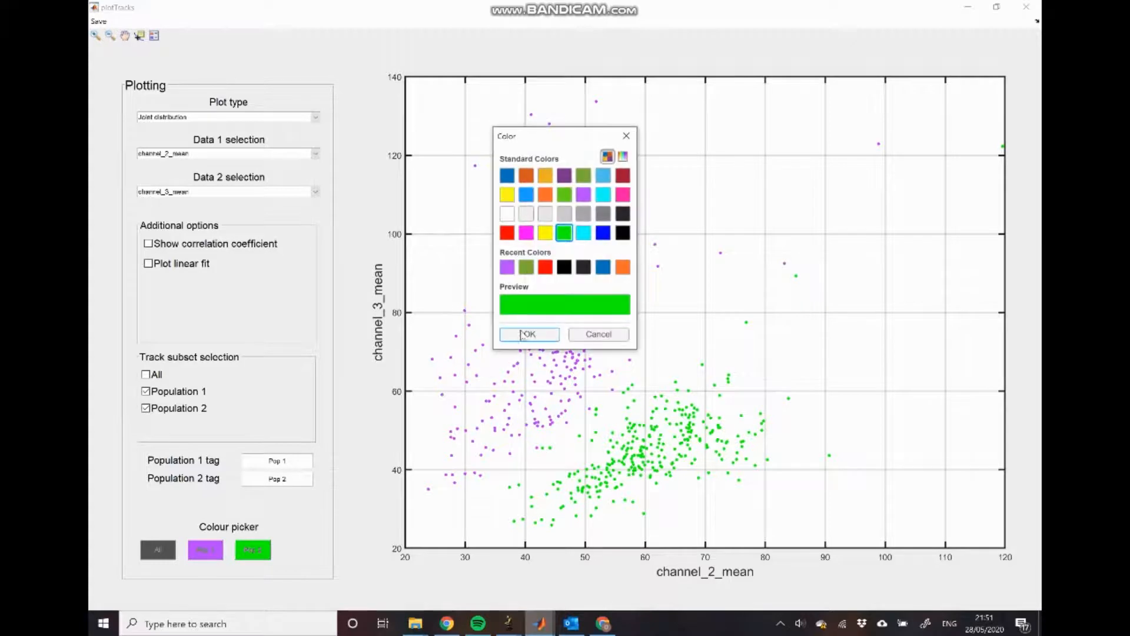
pyautogui.click(526, 266)
pyautogui.click(528, 335)
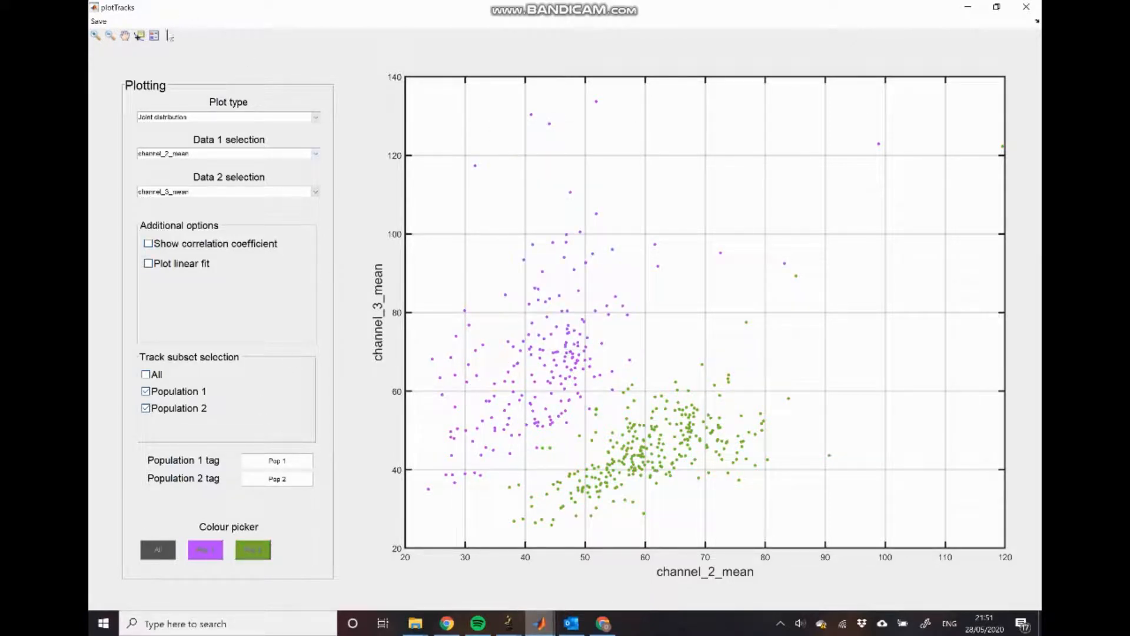
# Show the plot legend and tag Population 1 as P. aeruginosa and Population 2 as V. cholera
pyautogui.click(155, 35)
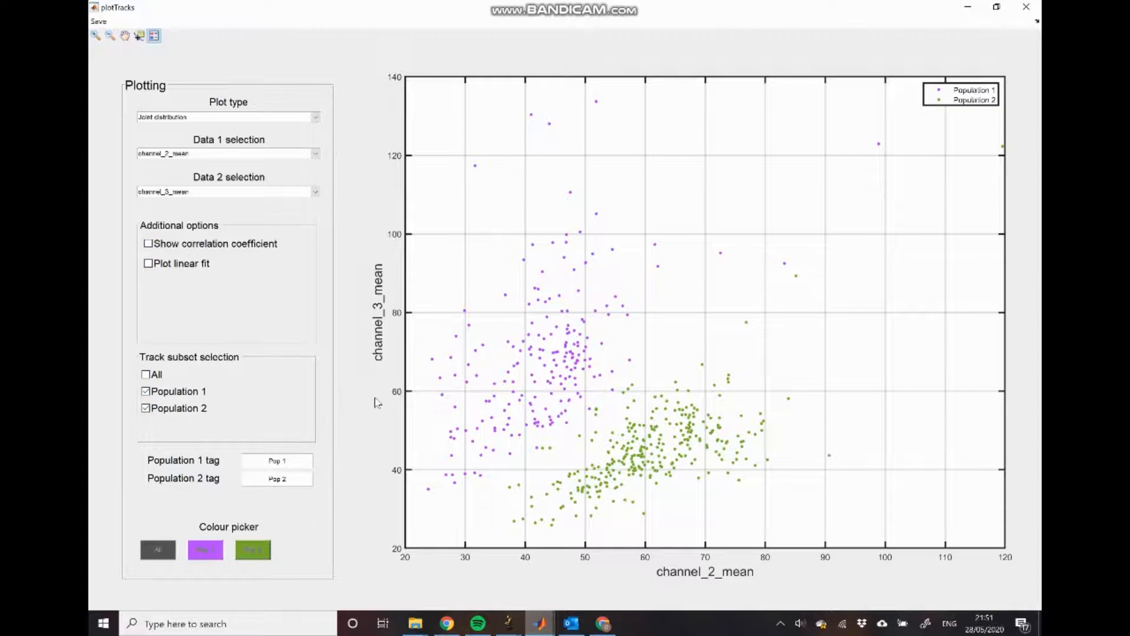
pyautogui.moveTo(295, 460); pyautogui.dragTo(266, 462)
pyautogui.write('P. aeruginosa')
pyautogui.press('Return')
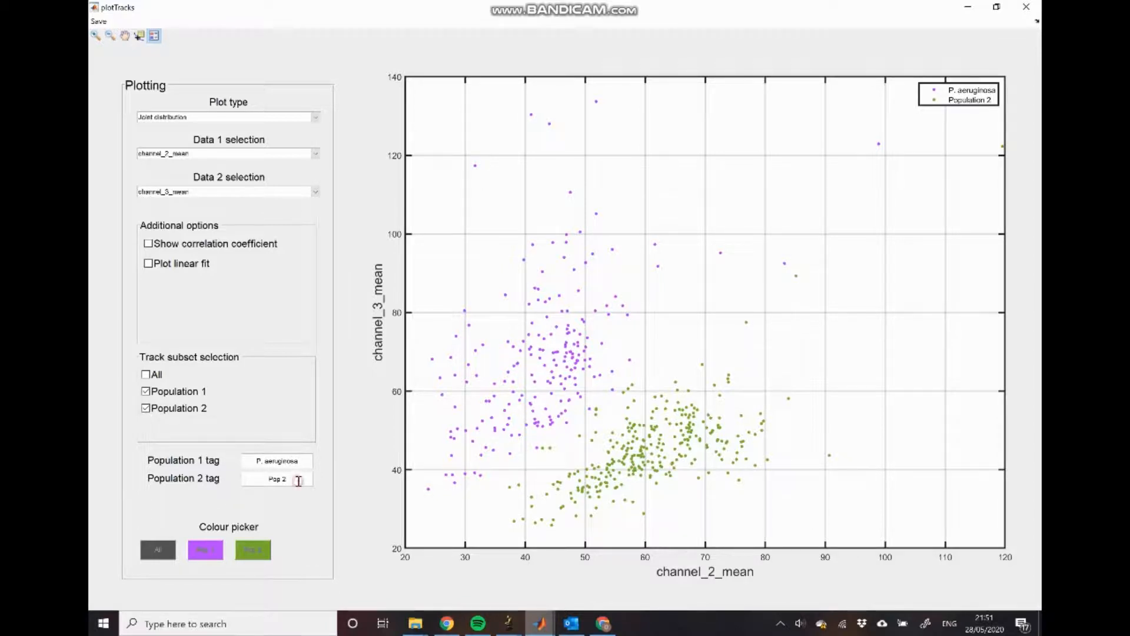
pyautogui.press('BackSpace')
pyautogui.press('BackSpace')
pyautogui.press('BackSpace')
pyautogui.write('V. cholera')
pyautogui.press('Return')
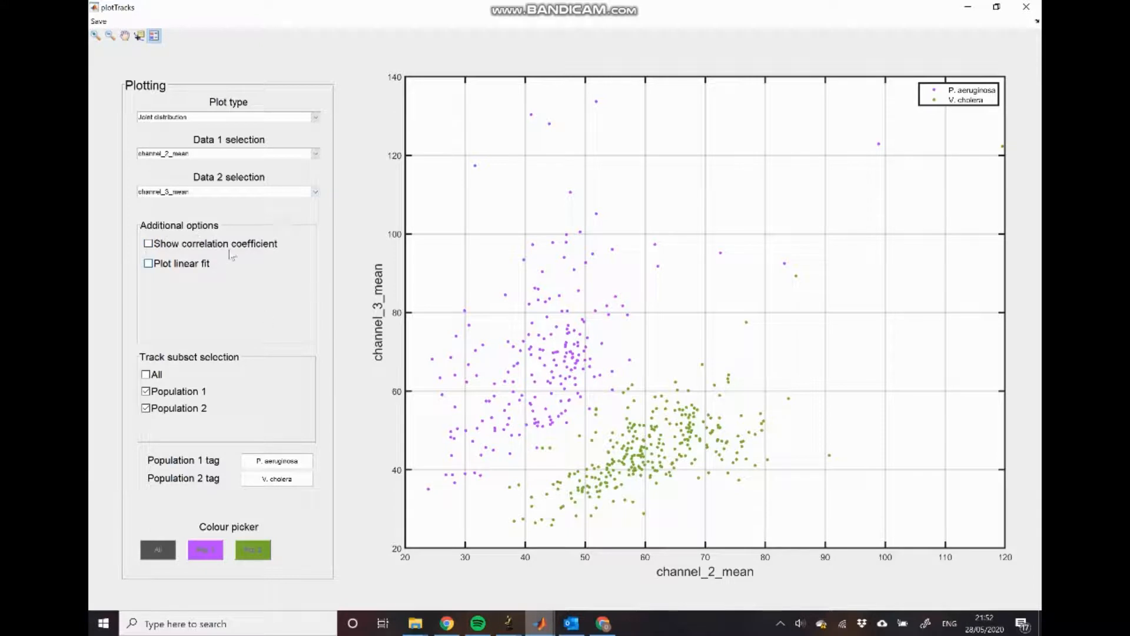
# Show correlation coefficients and linear fits for both populations, previewing the All subset before excluding it again
pyautogui.click(212, 250)
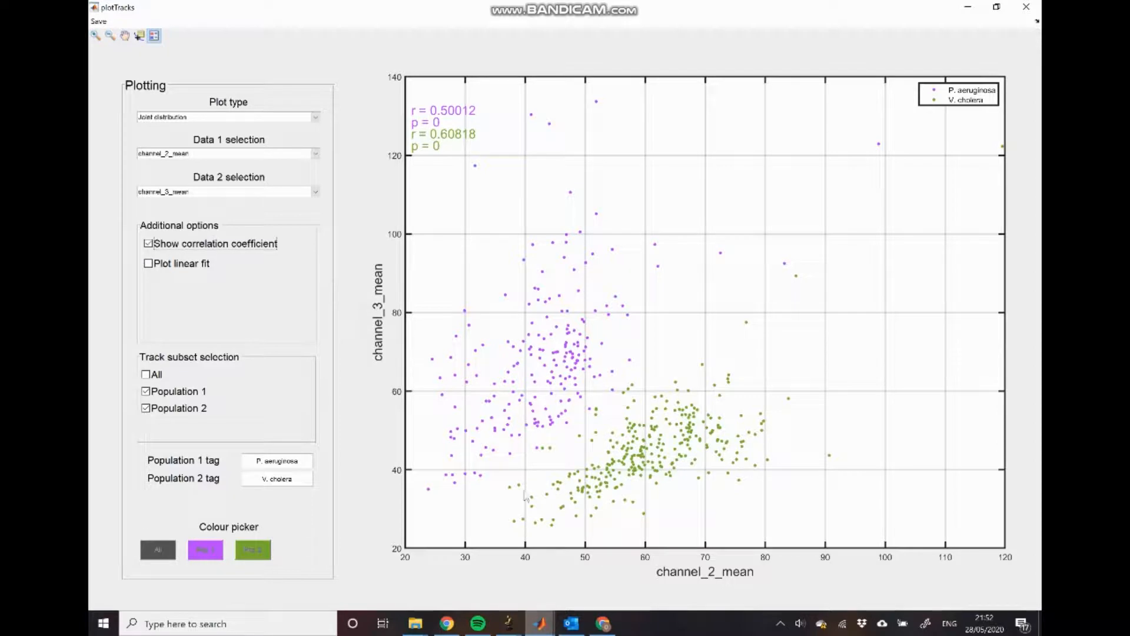
pyautogui.click(193, 267)
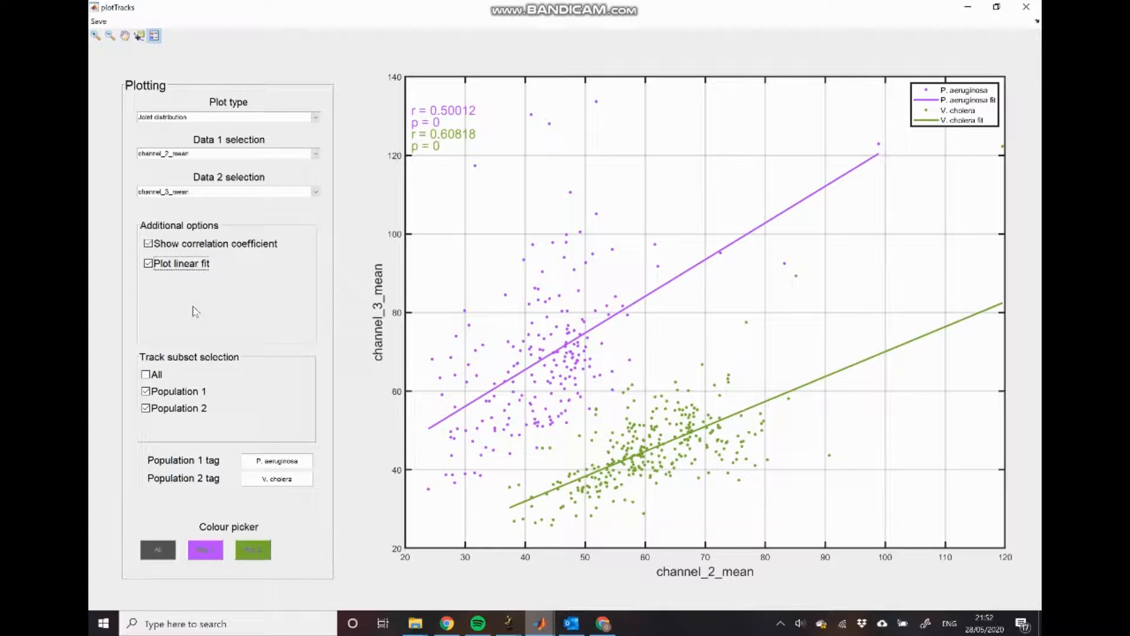
pyautogui.click(155, 375)
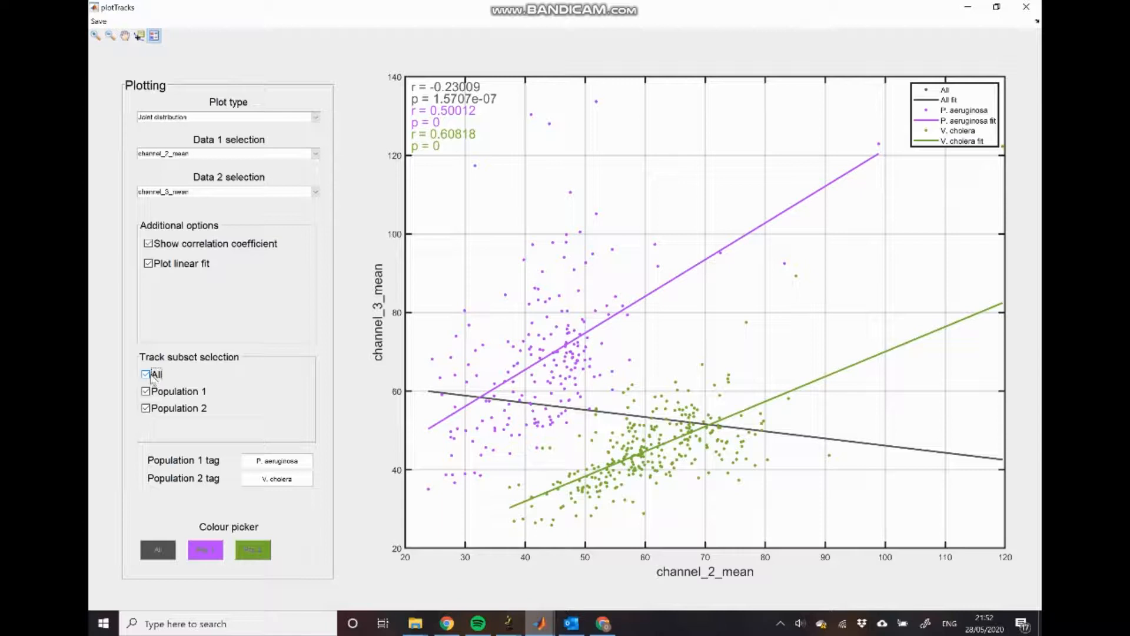
pyautogui.click(157, 374)
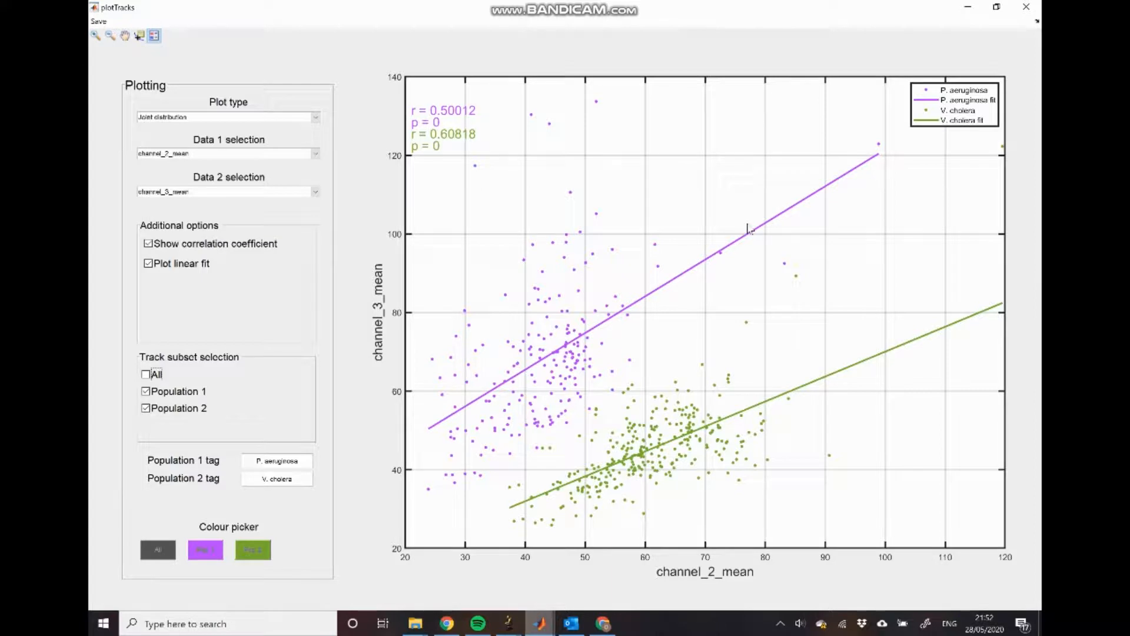
# Save the plot axes as a .tif image, view exportedPlot.tif from the Analysis folder, and close the image
pyautogui.click(100, 23)
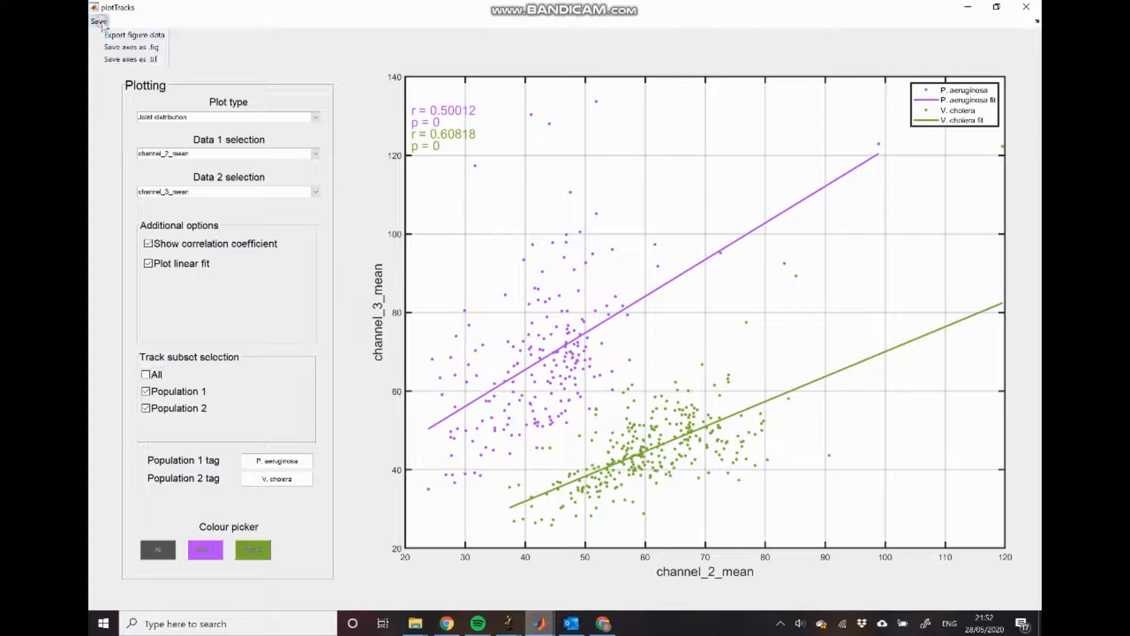
pyautogui.click(163, 61)
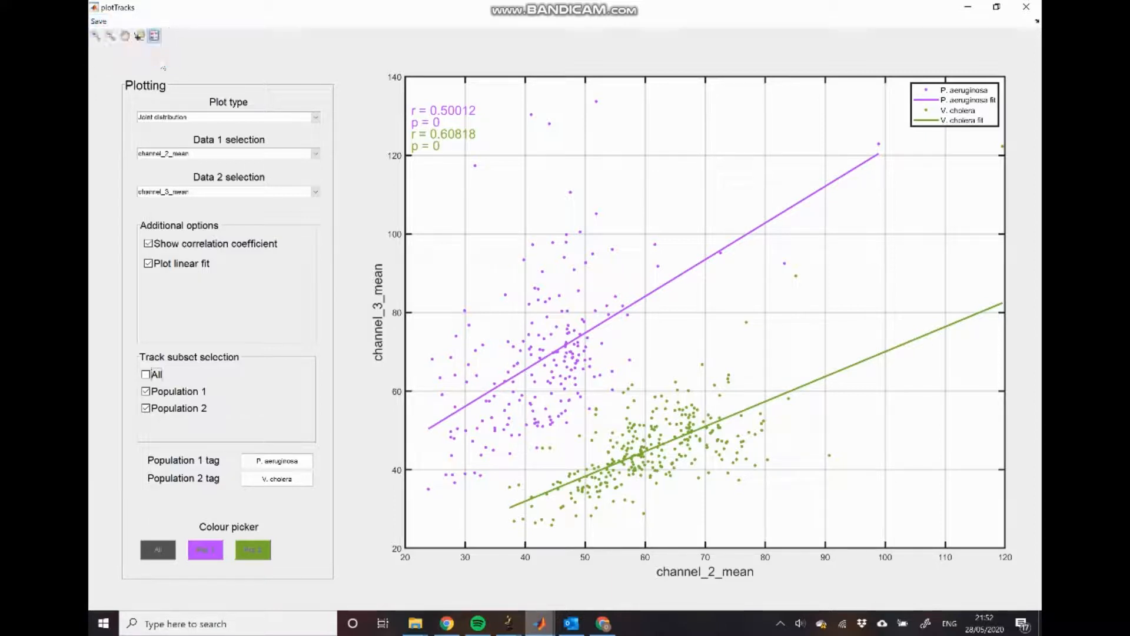
pyautogui.moveTo(415, 622)
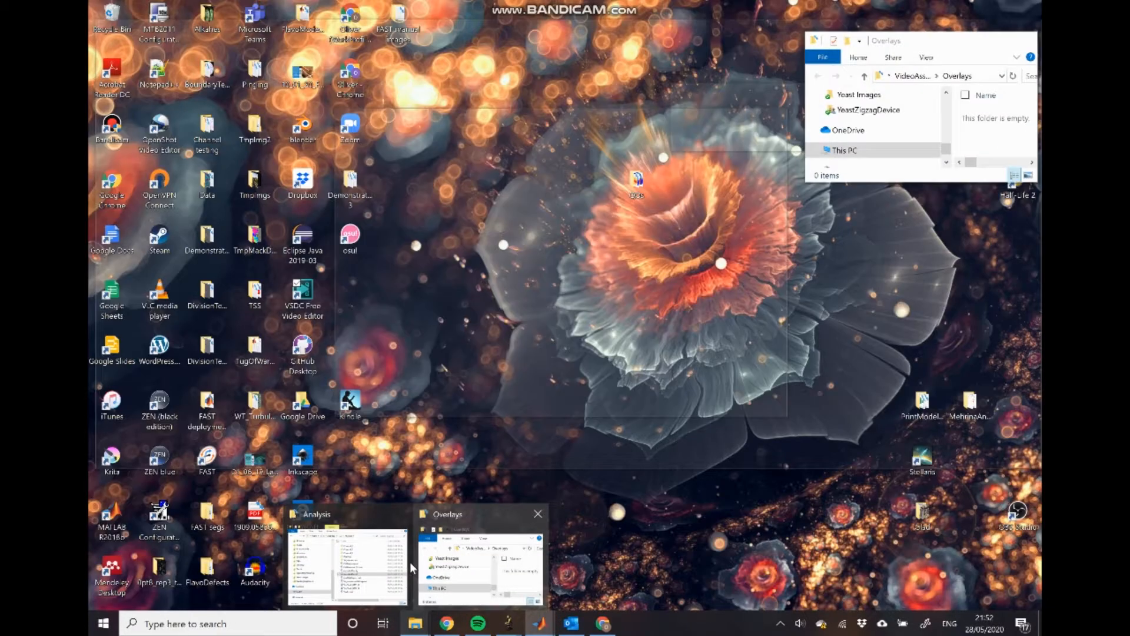
pyautogui.click(347, 559)
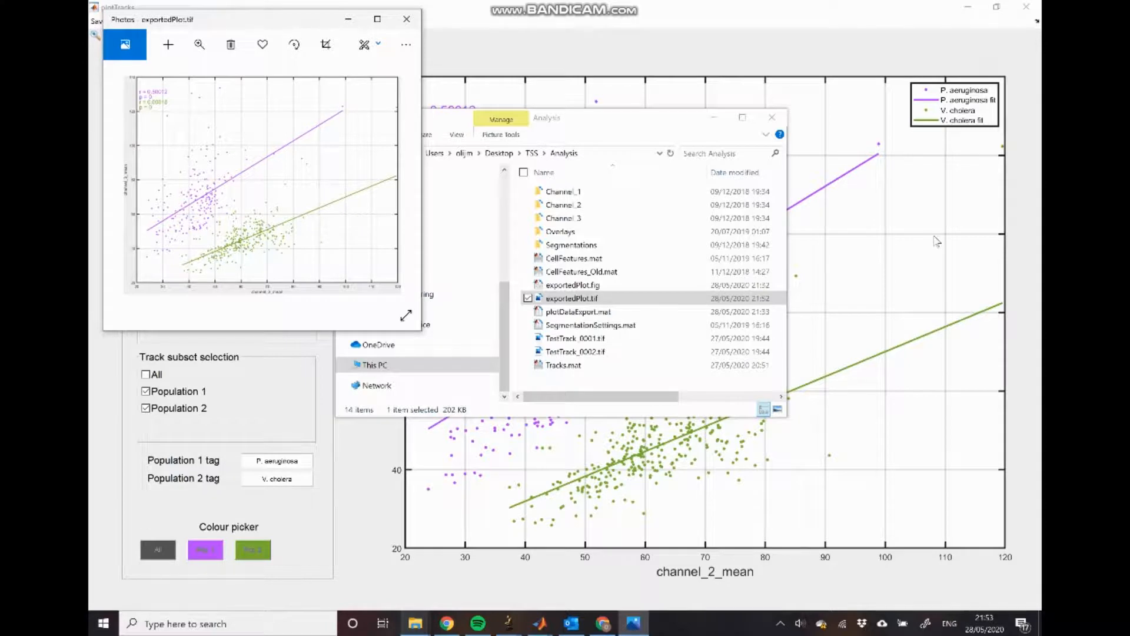
pyautogui.click(405, 19)
# Save the plot axes as a .fig file and load exportedPlot.fig from the Analysis folder into MATLAB's Command Window
pyautogui.click(98, 21)
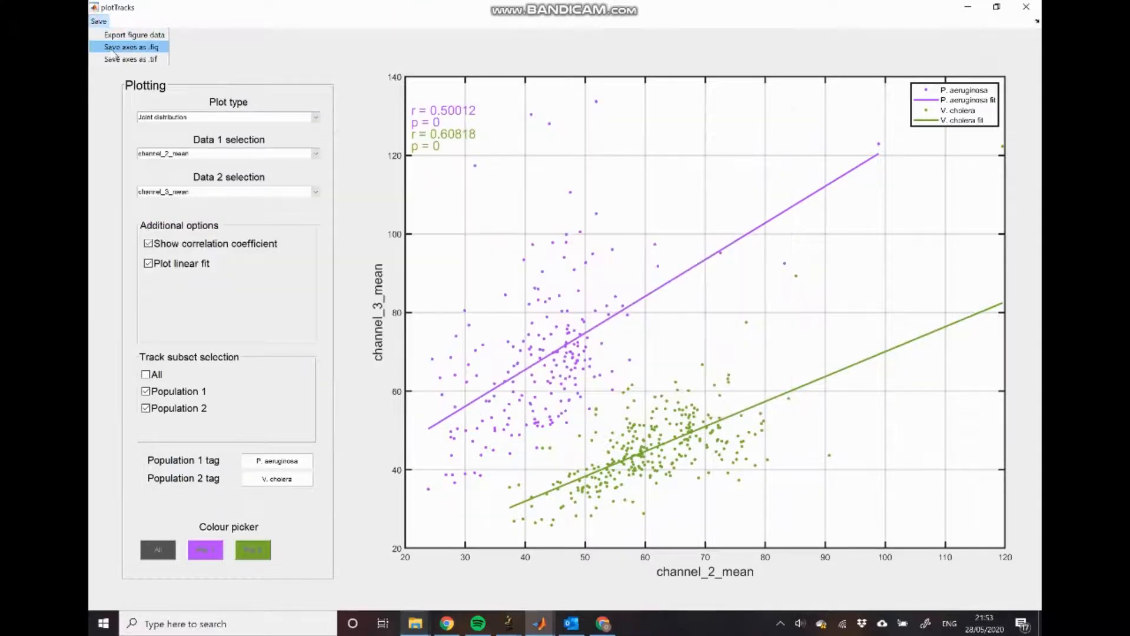
pyautogui.click(116, 47)
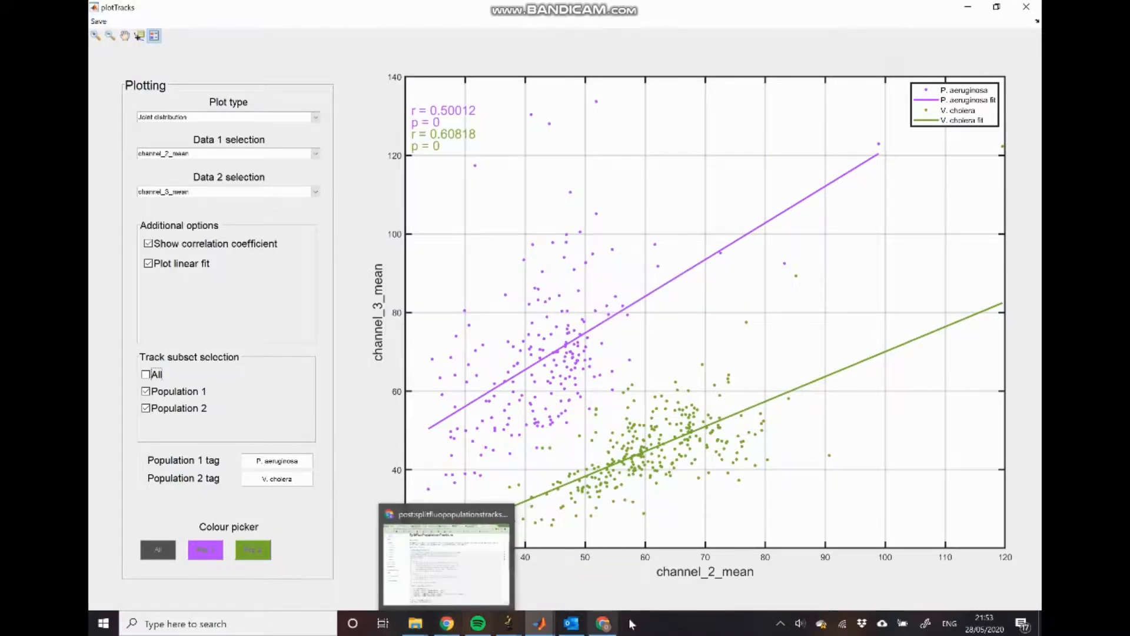
pyautogui.moveTo(539, 623)
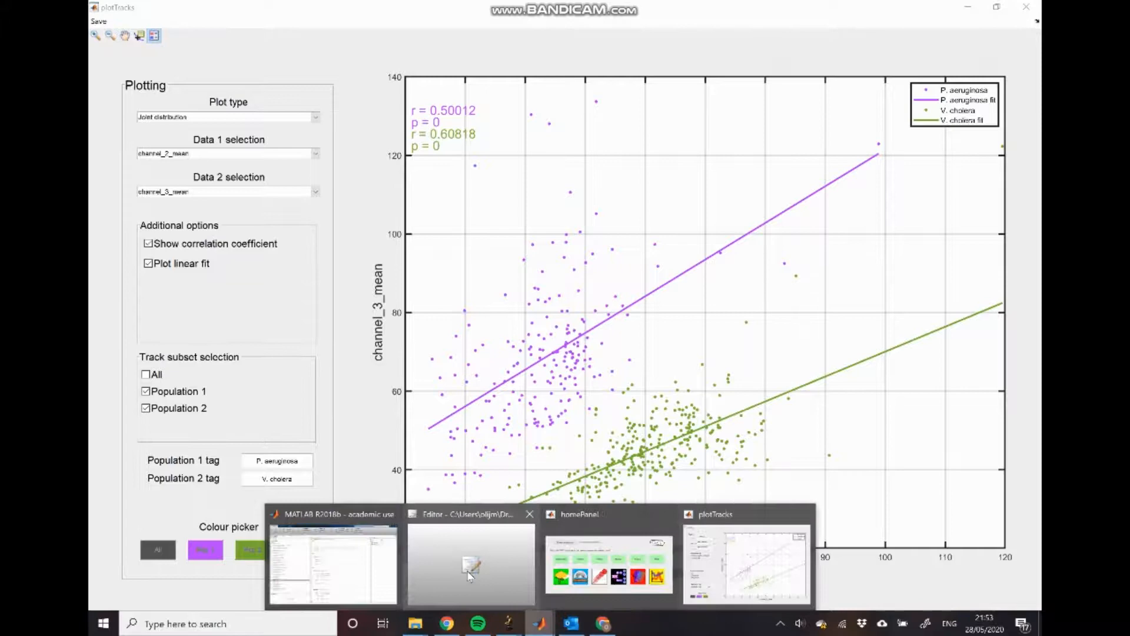
pyautogui.click(362, 581)
pyautogui.moveTo(414, 624)
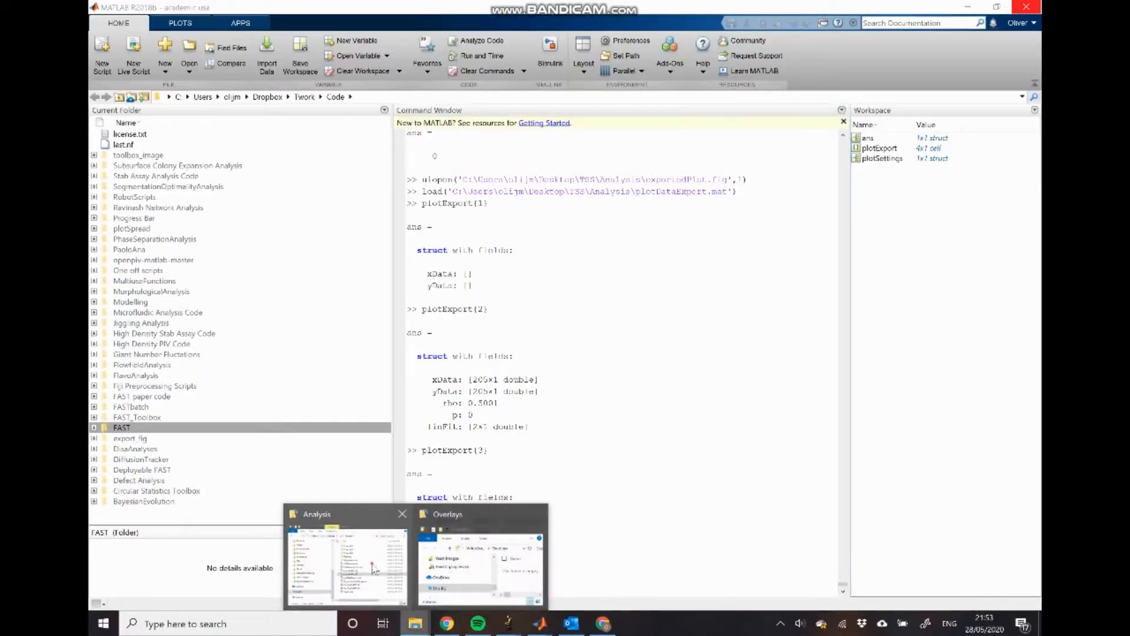
pyautogui.click(372, 569)
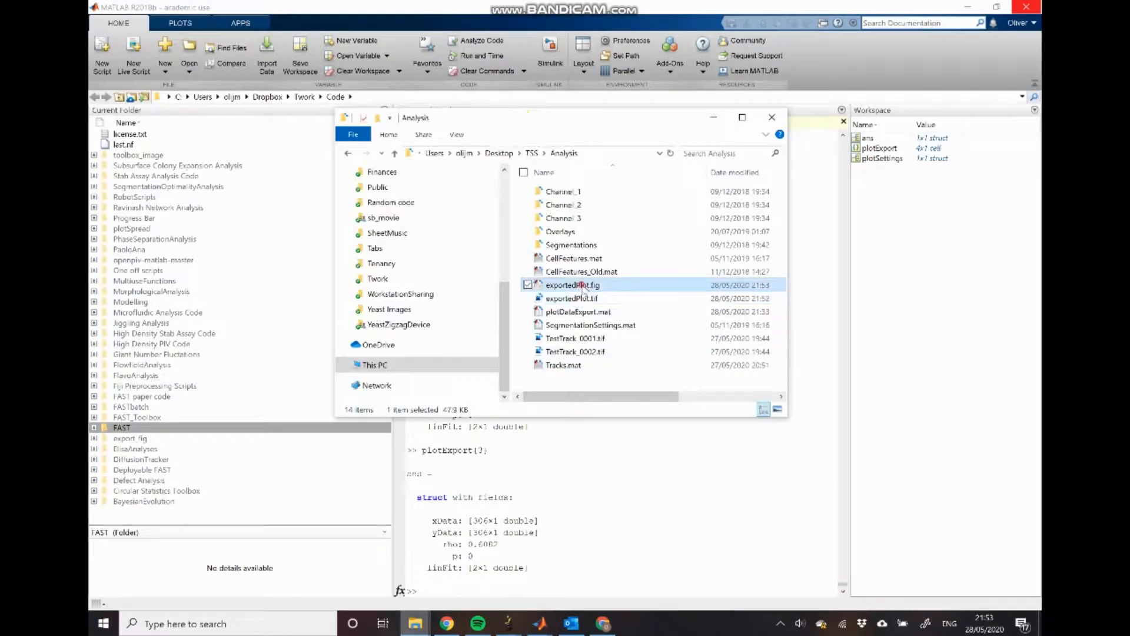
pyautogui.moveTo(582, 286); pyautogui.dragTo(632, 589)
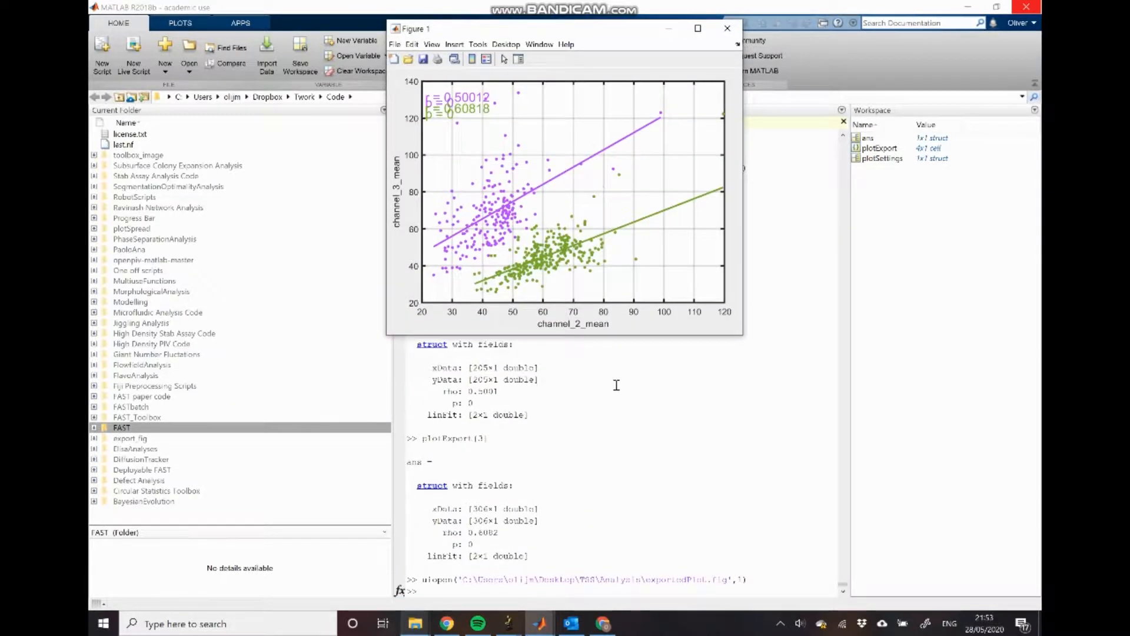
# Enlarge the opened Figure 1 window in height and width
pyautogui.moveTo(624, 335); pyautogui.dragTo(631, 495)
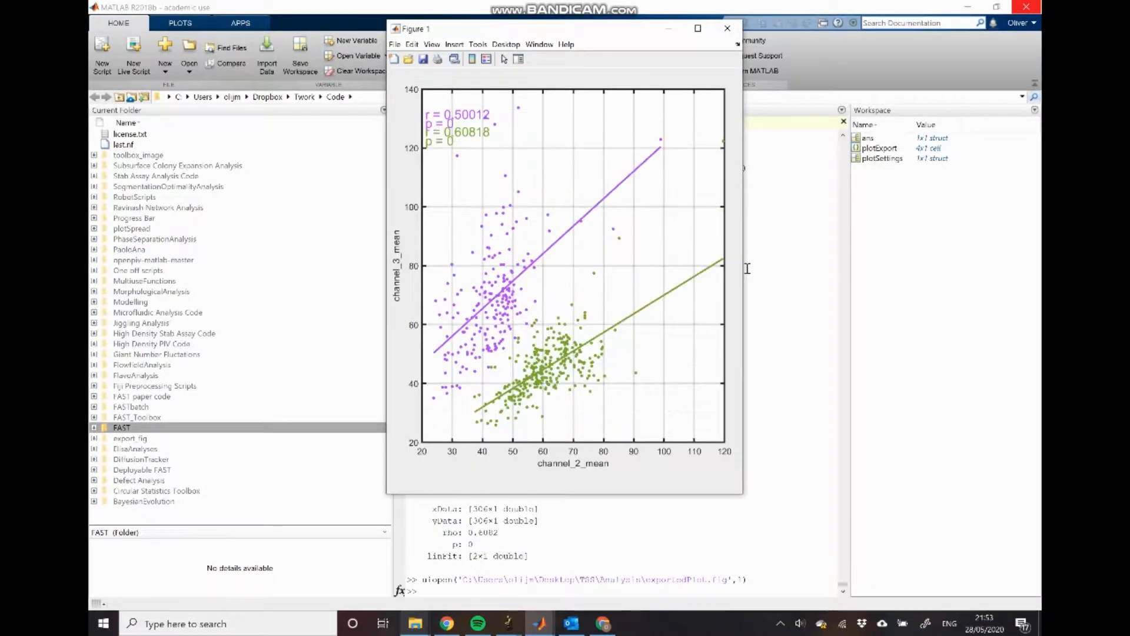
pyautogui.click(747, 269)
pyautogui.moveTo(539, 623)
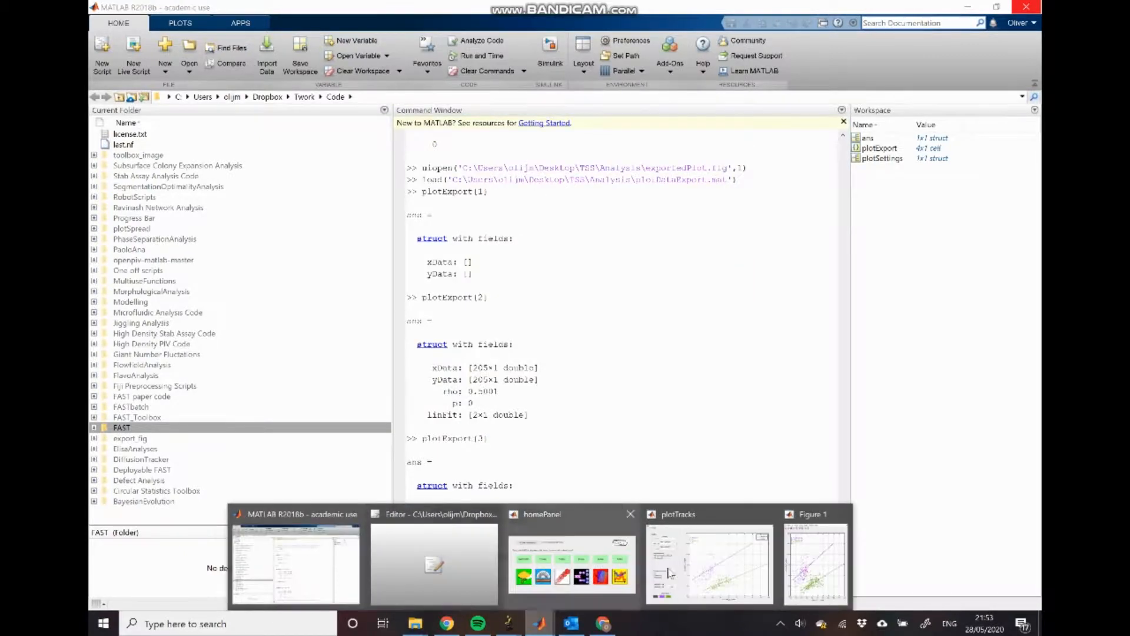
pyautogui.click(816, 564)
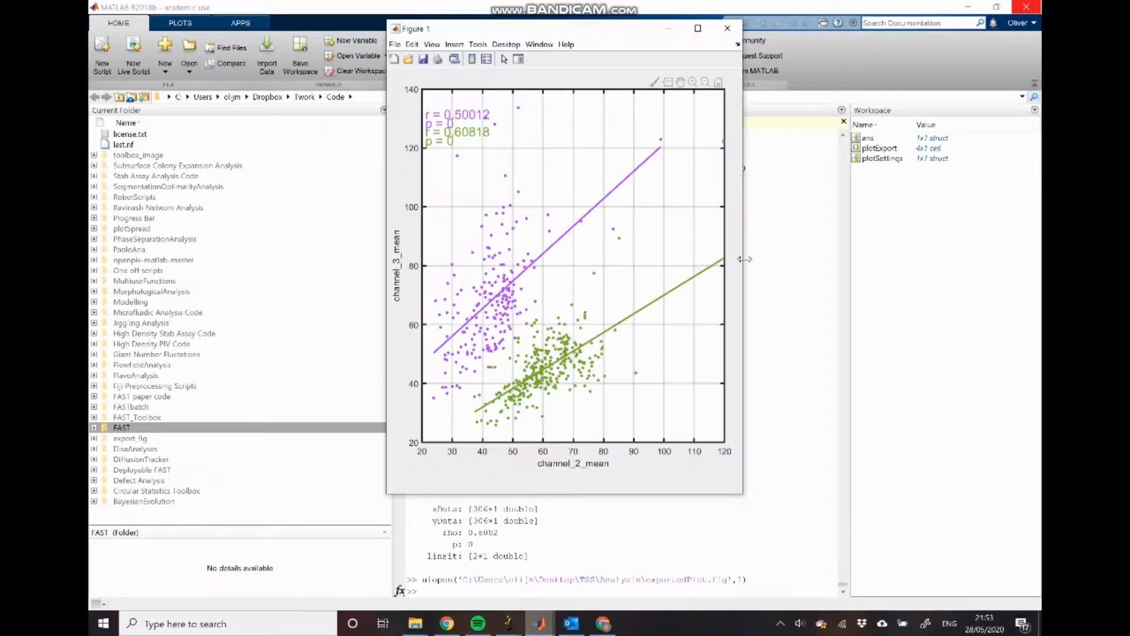
pyautogui.moveTo(744, 259); pyautogui.dragTo(945, 263)
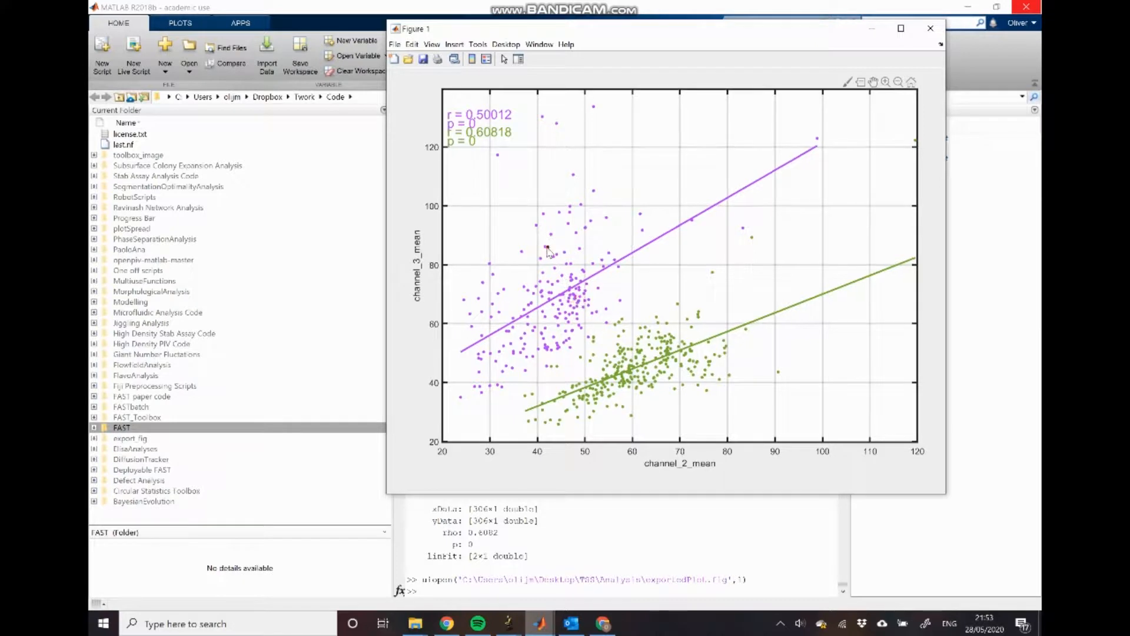
# Open the figure's properties and set the marker size of the P. aeruginosa points to 15
pyautogui.click(432, 44)
pyautogui.moveTo(412, 44)
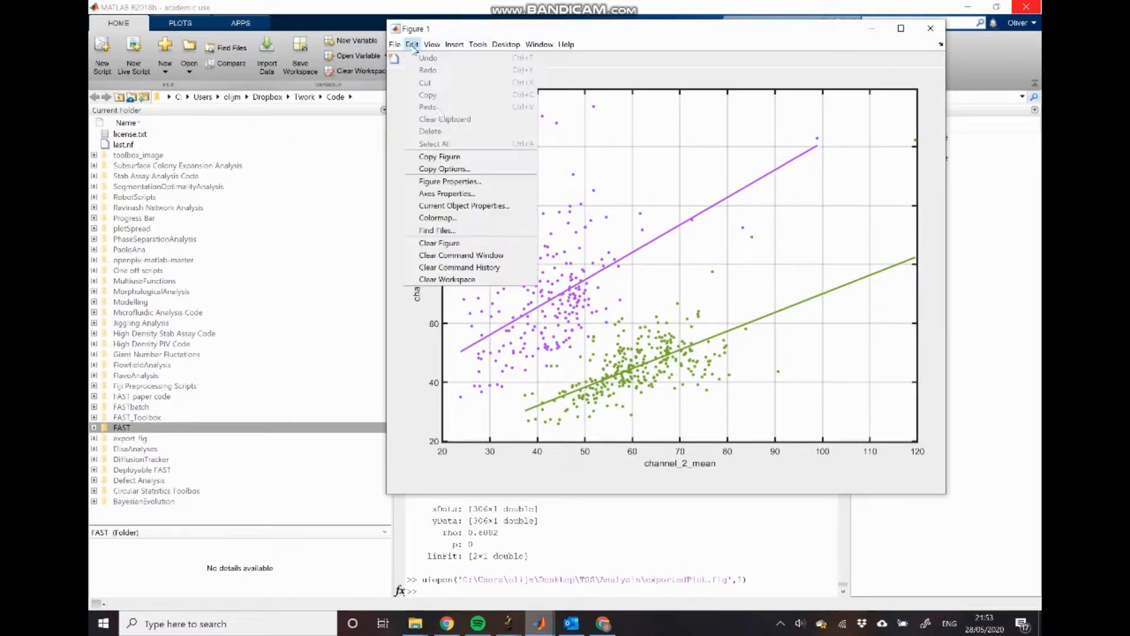
pyautogui.click(452, 182)
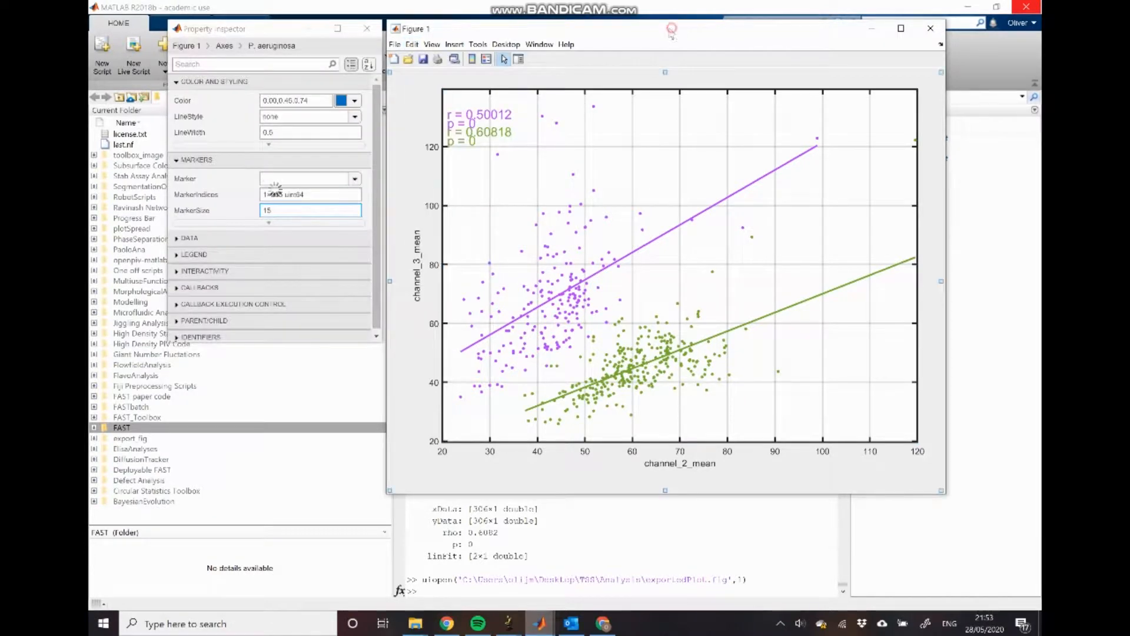
pyautogui.moveTo(666, 34); pyautogui.dragTo(648, 34)
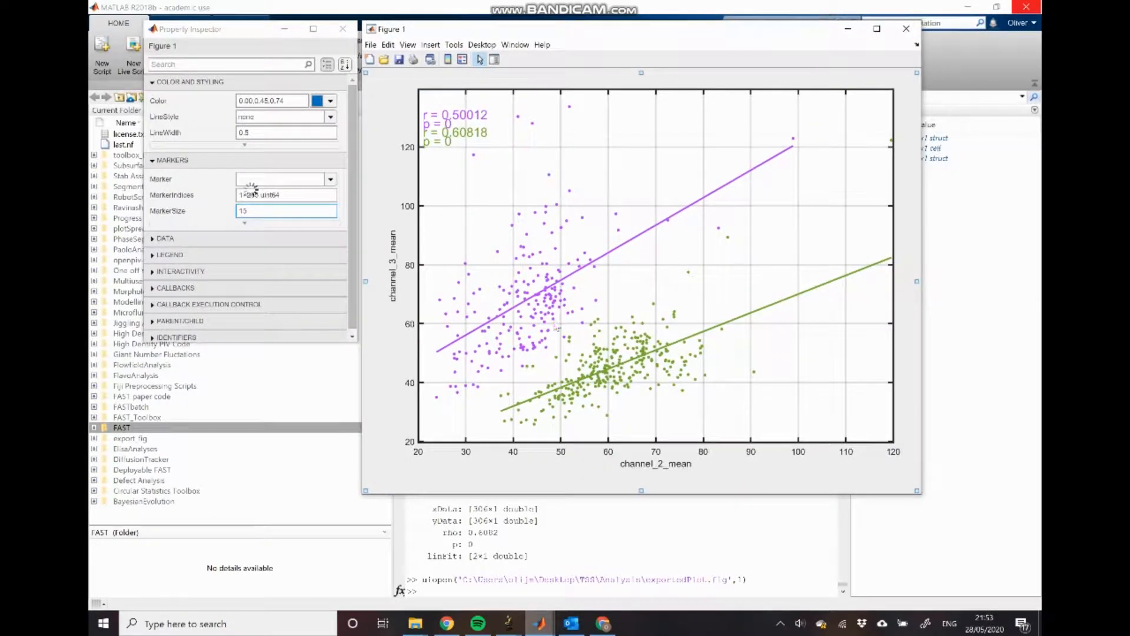
pyautogui.click(529, 261)
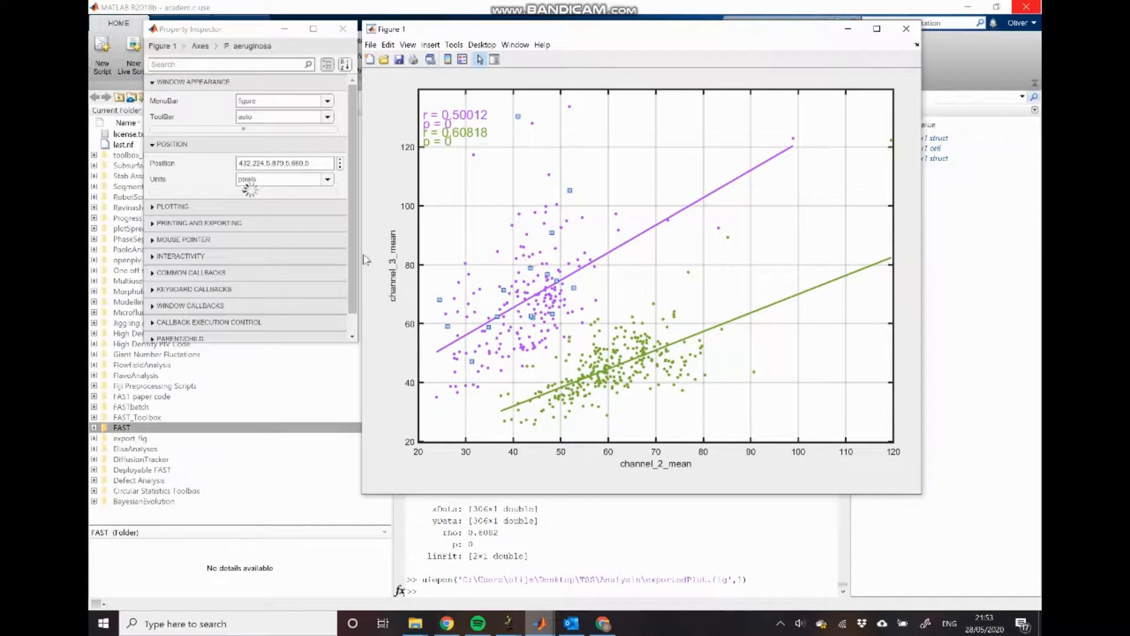
pyautogui.click(274, 212)
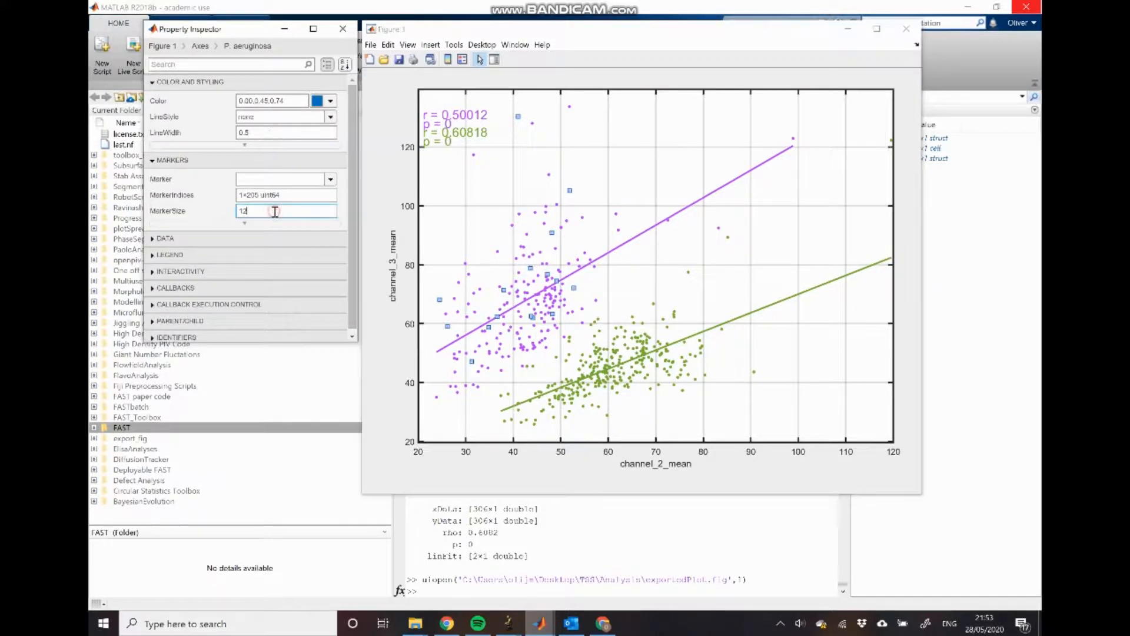
pyautogui.press('BackSpace')
pyautogui.write('5')
pyautogui.press('Return')
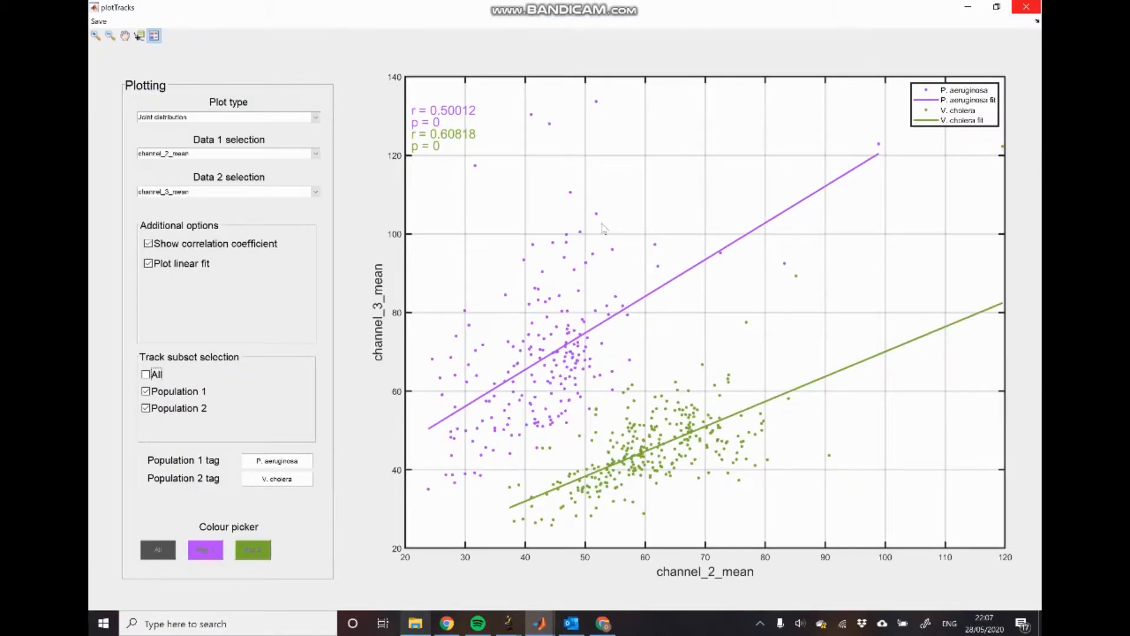
# Export the figure data from plotTracks and select plotDataExport.mat in the Analysis folder
pyautogui.click(98, 21)
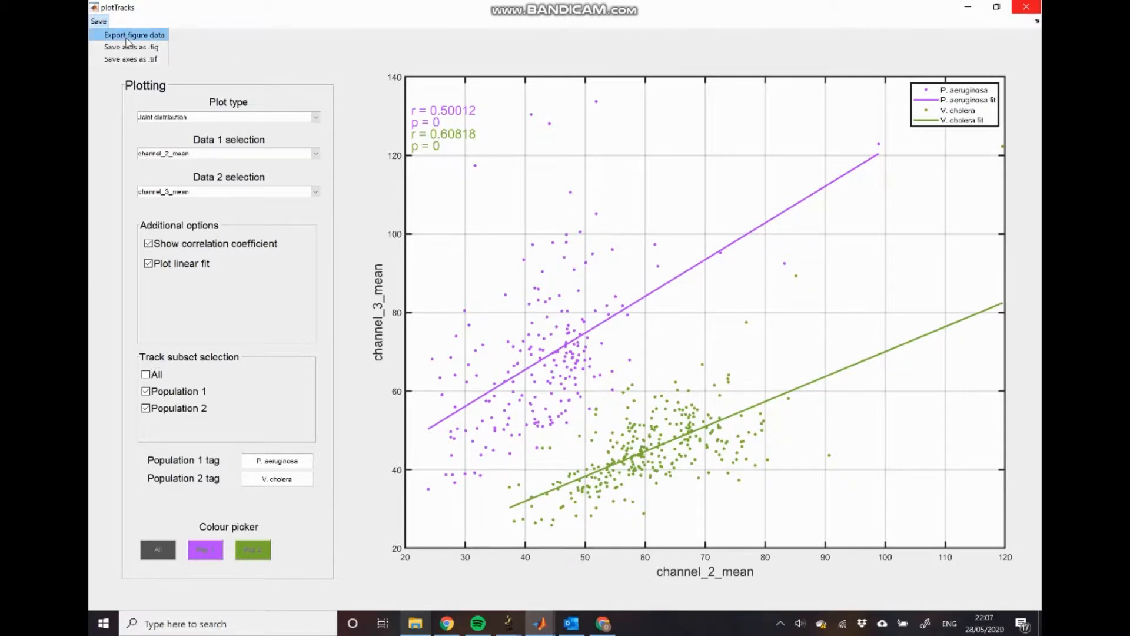
pyautogui.click(127, 36)
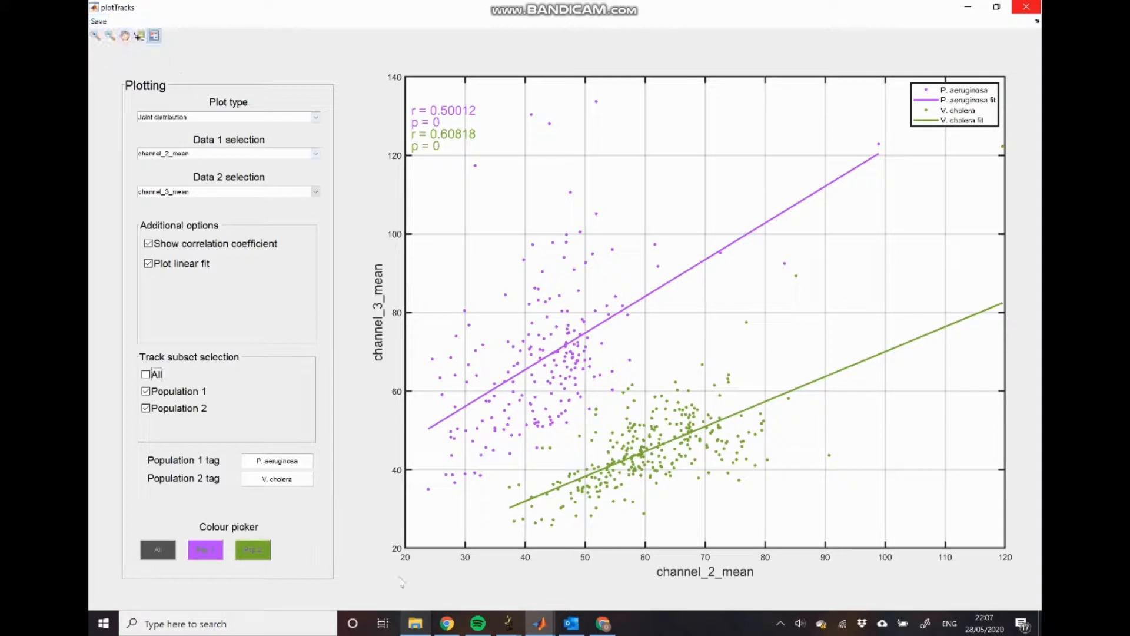
pyautogui.click(416, 624)
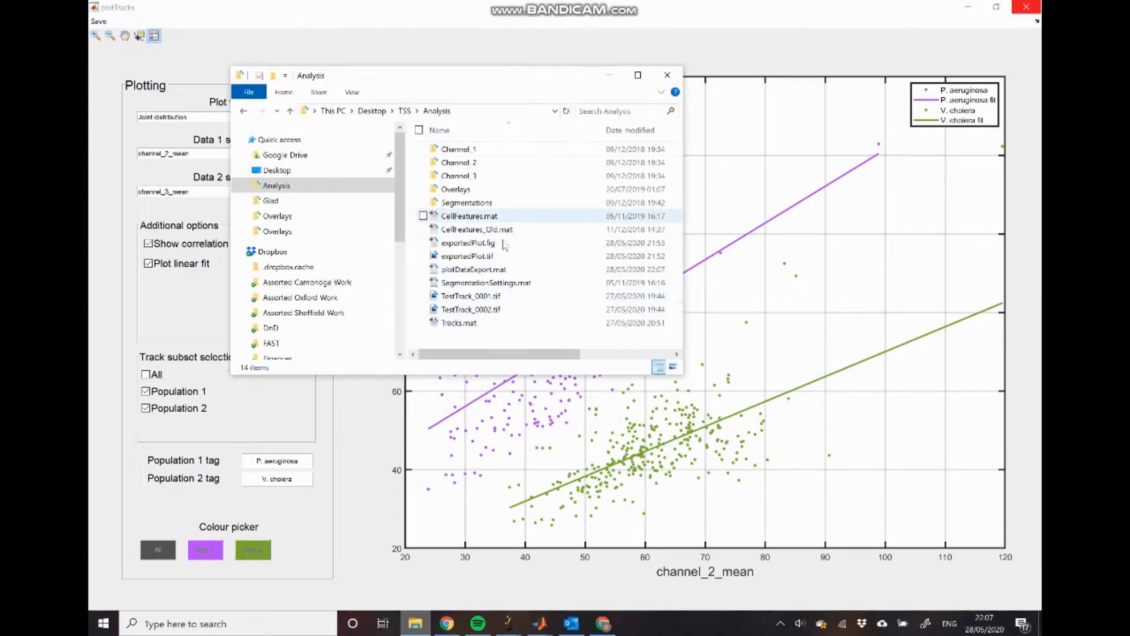
pyautogui.click(496, 272)
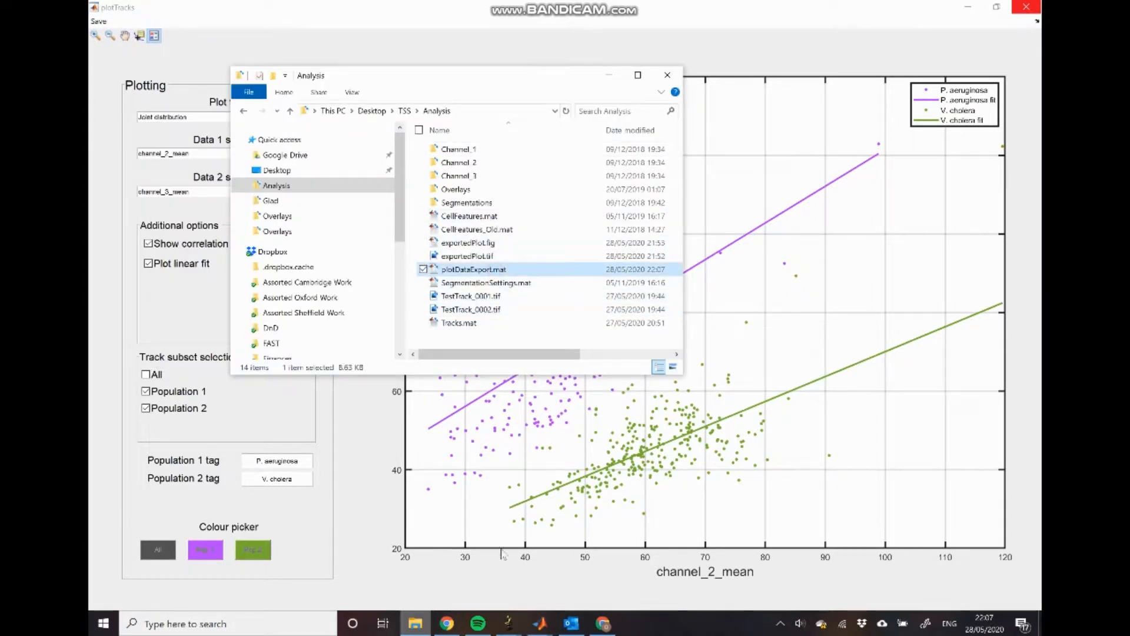
# Switch to the main MATLAB window and load plotDataExport.mat from the Analysis folder into the Command Window
pyautogui.moveTo(547, 630)
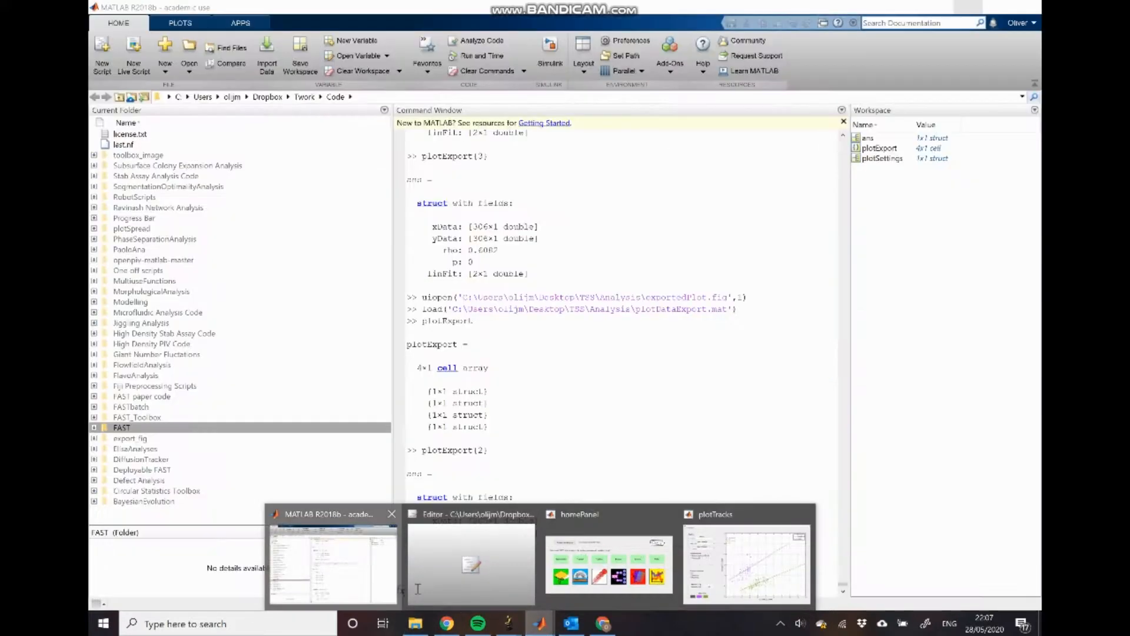
pyautogui.click(328, 553)
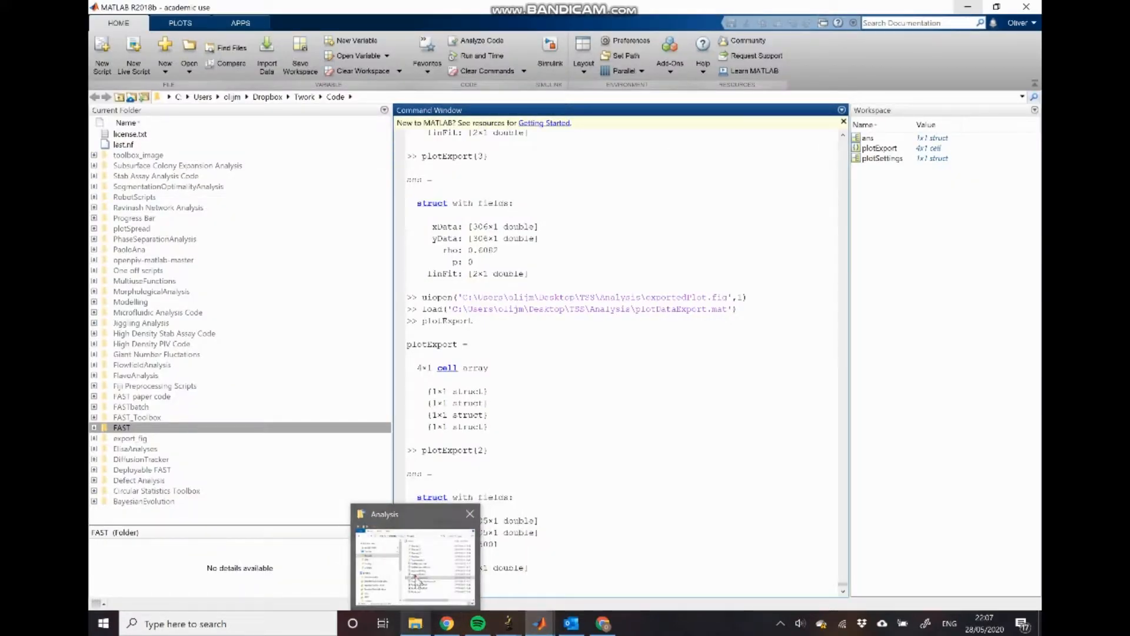
pyautogui.click(415, 624)
pyautogui.moveTo(501, 272); pyautogui.dragTo(663, 498)
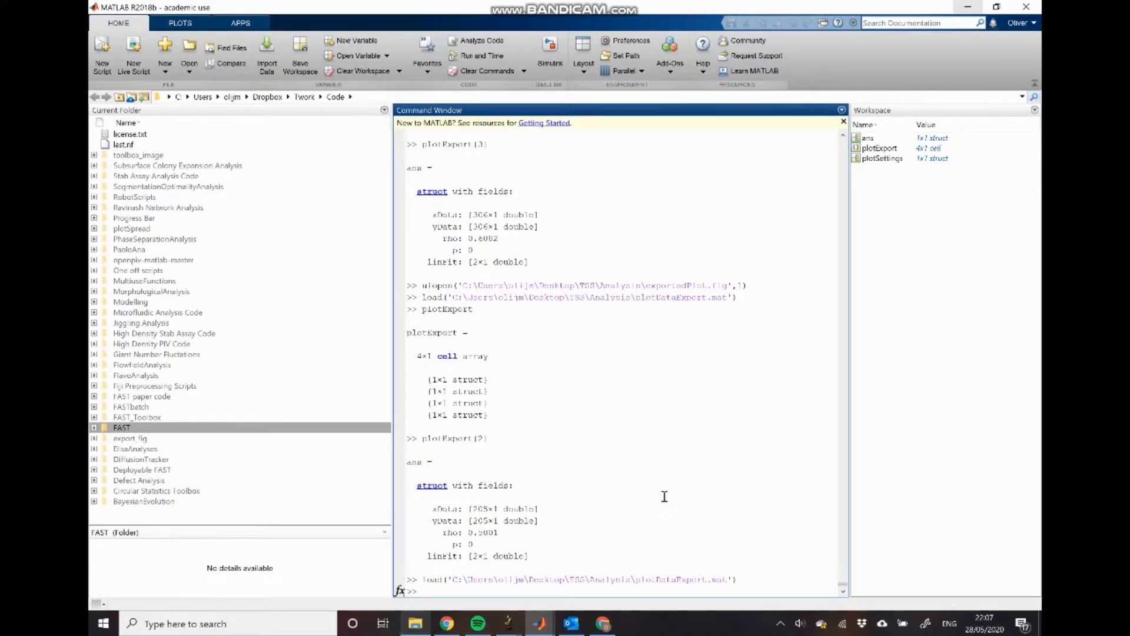
# Recall plotExport{2} from the command history and run it to display the second population's exported fields
pyautogui.press('Up')
pyautogui.press('Up')
pyautogui.press('Up')
pyautogui.press('Up')
pyautogui.press('Up')
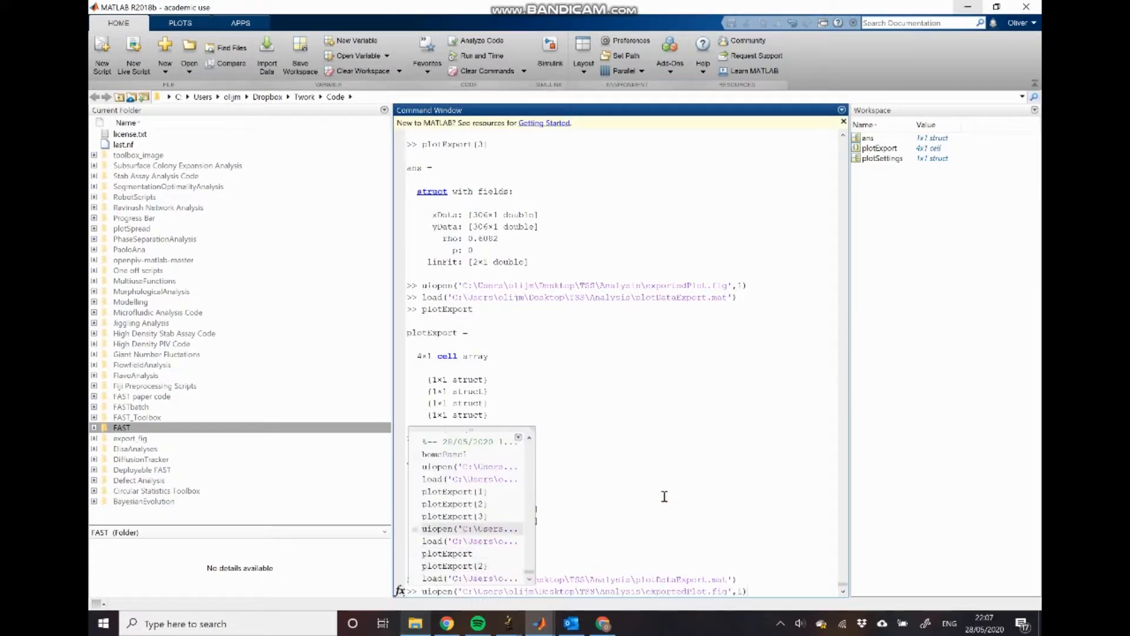
pyautogui.press('Up')
pyautogui.press('Up')
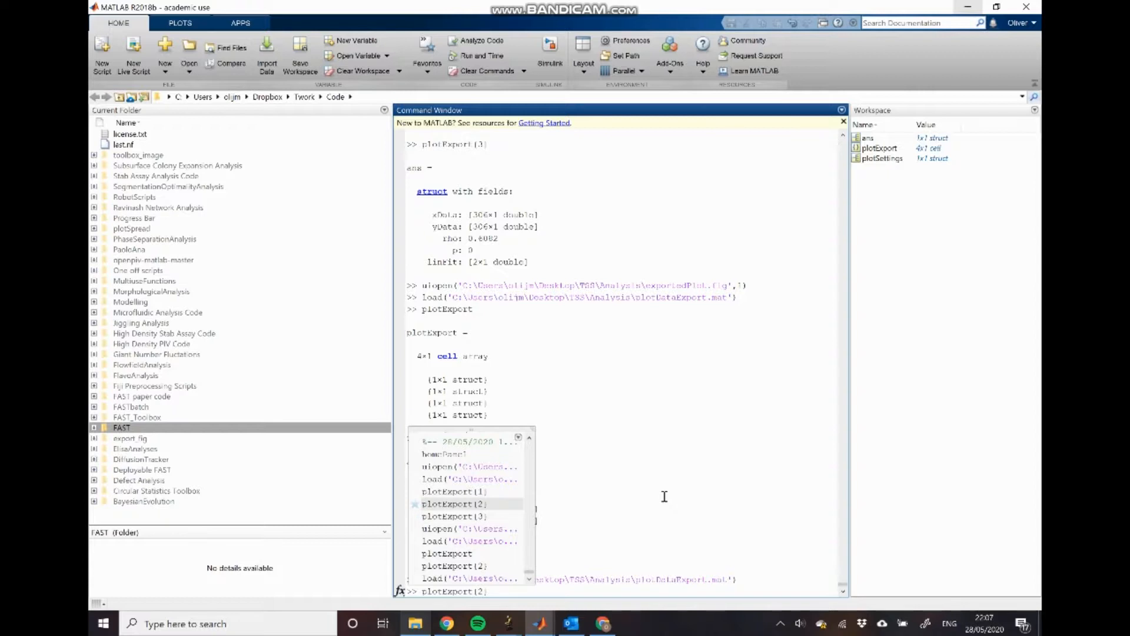
pyautogui.press('Return')
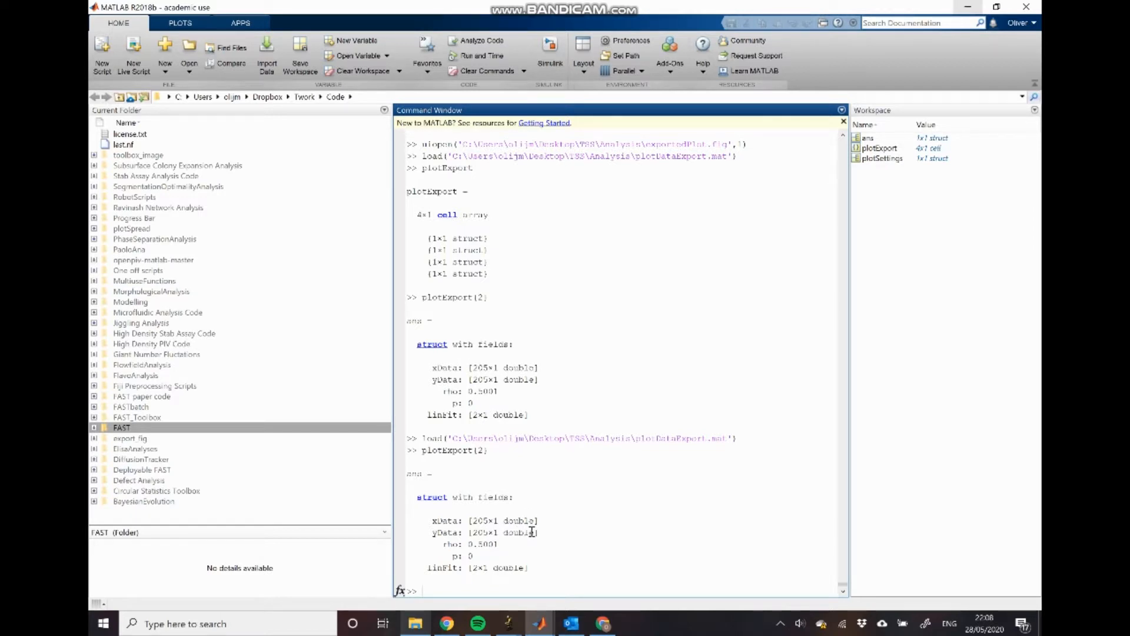
# Compare the exported data and correlation fields in MATLAB with the joint distribution plot in plotTracks, finishing on the plot
pyautogui.moveTo(549, 615)
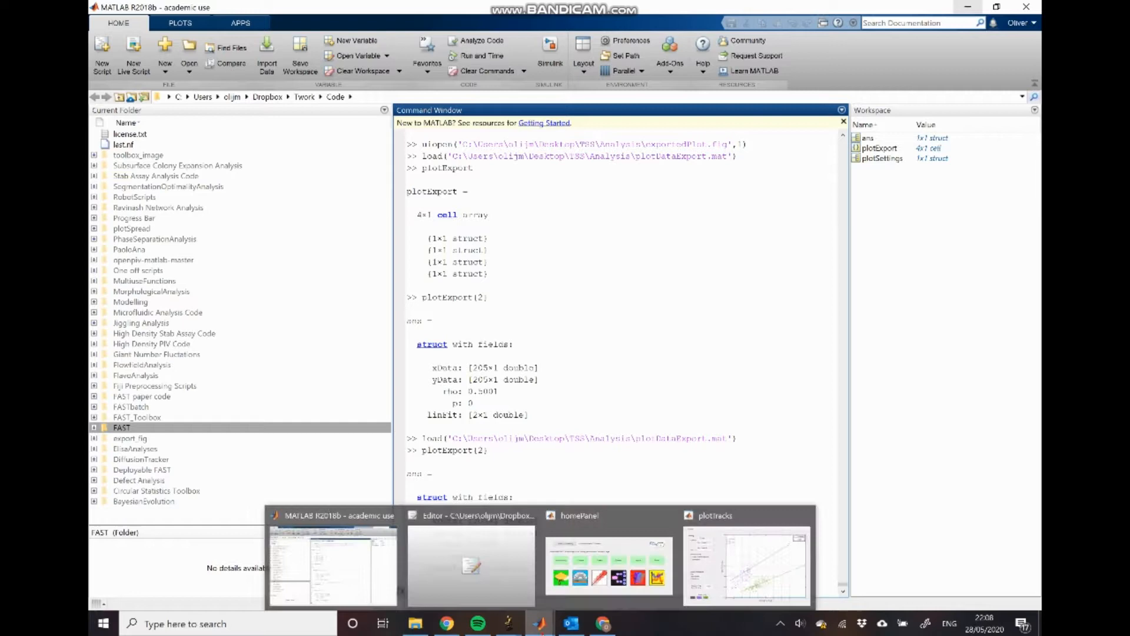
pyautogui.click(723, 556)
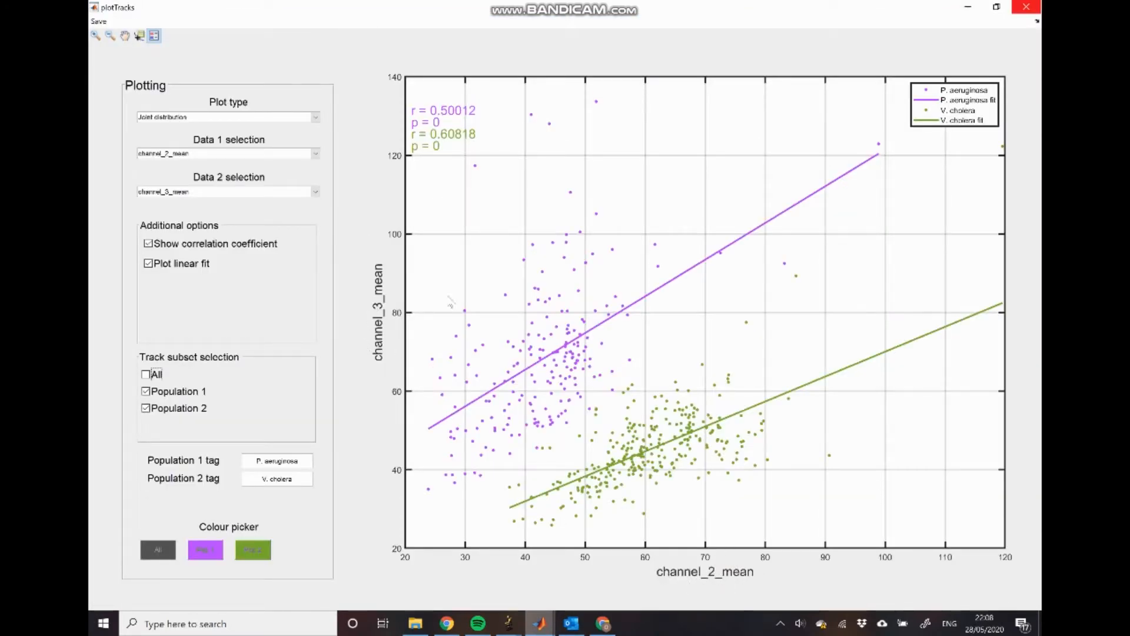
pyautogui.click(967, 6)
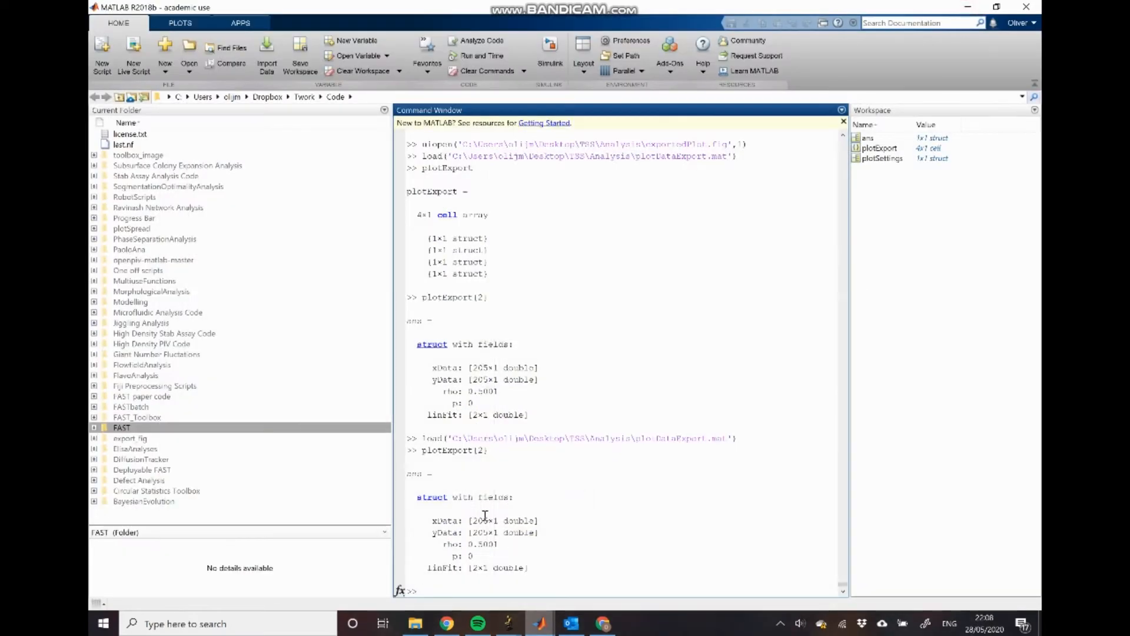
pyautogui.moveTo(540, 622)
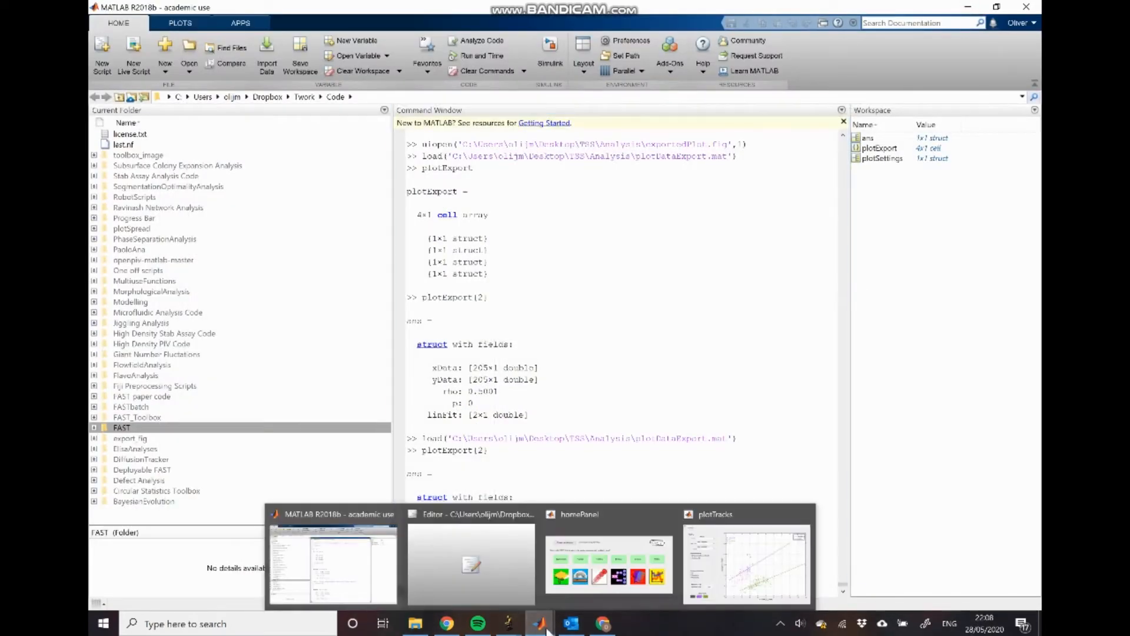
pyautogui.click(698, 580)
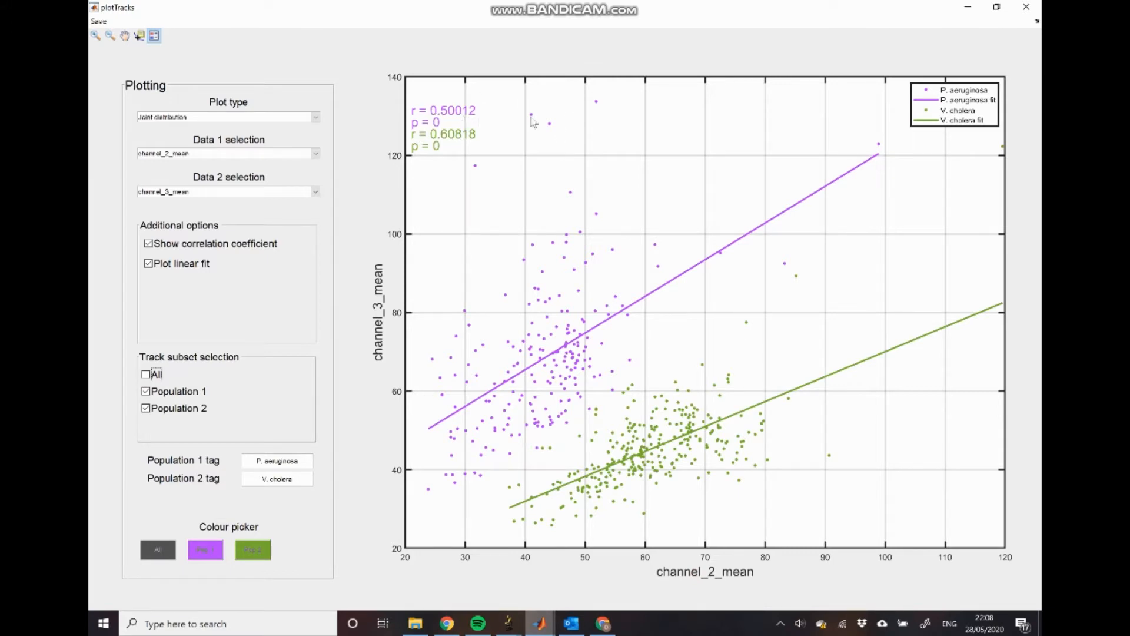
pyautogui.click(968, 8)
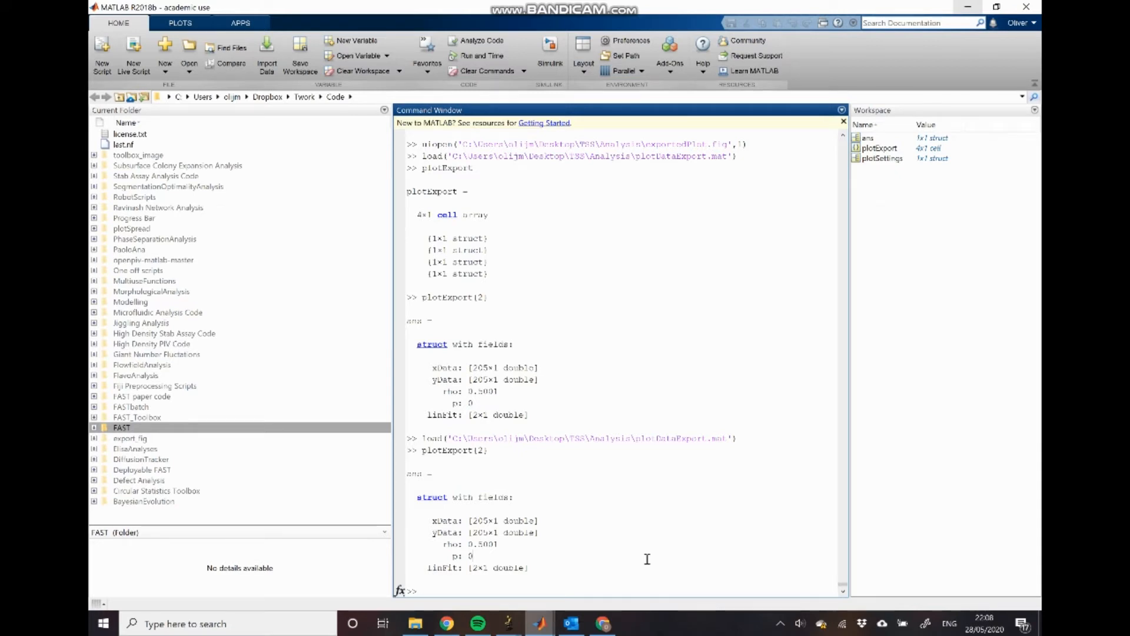
pyautogui.moveTo(538, 622)
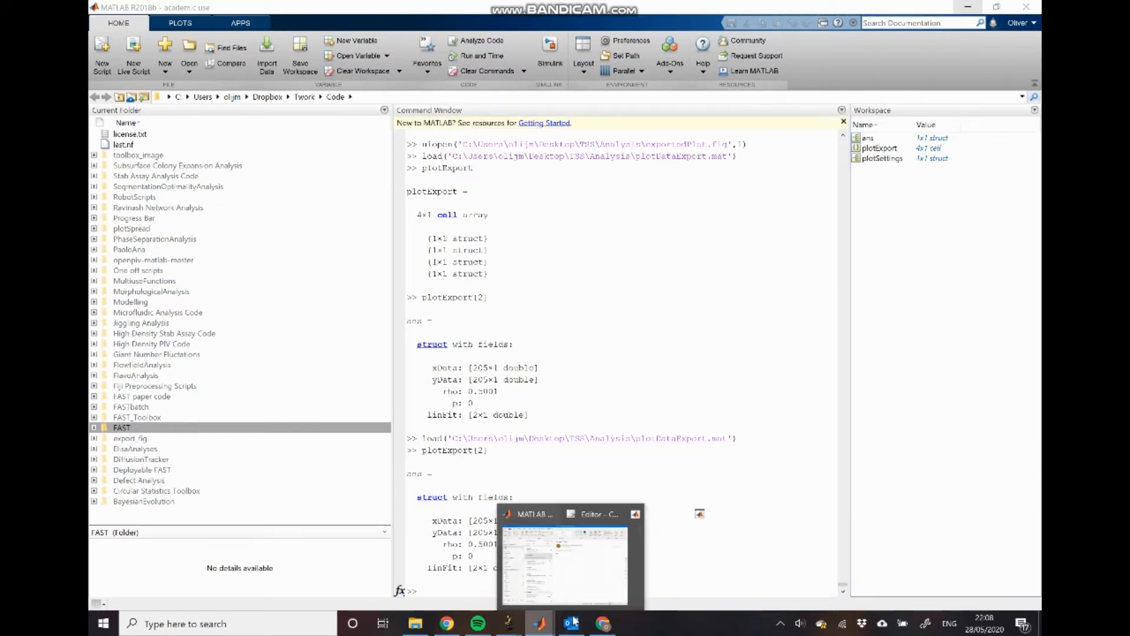
pyautogui.click(750, 571)
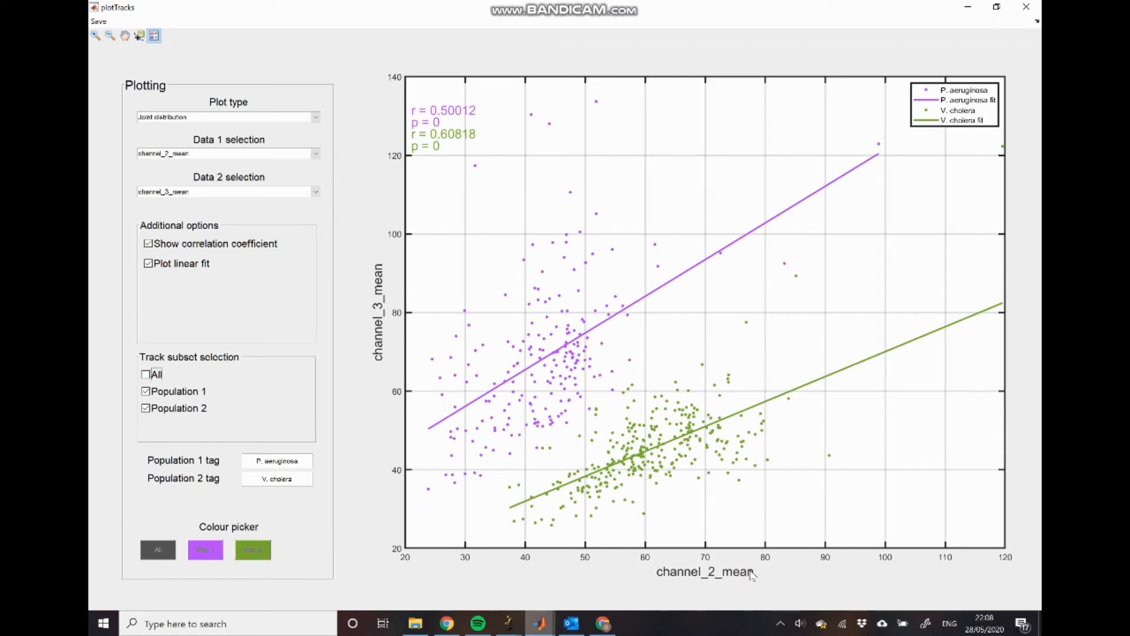